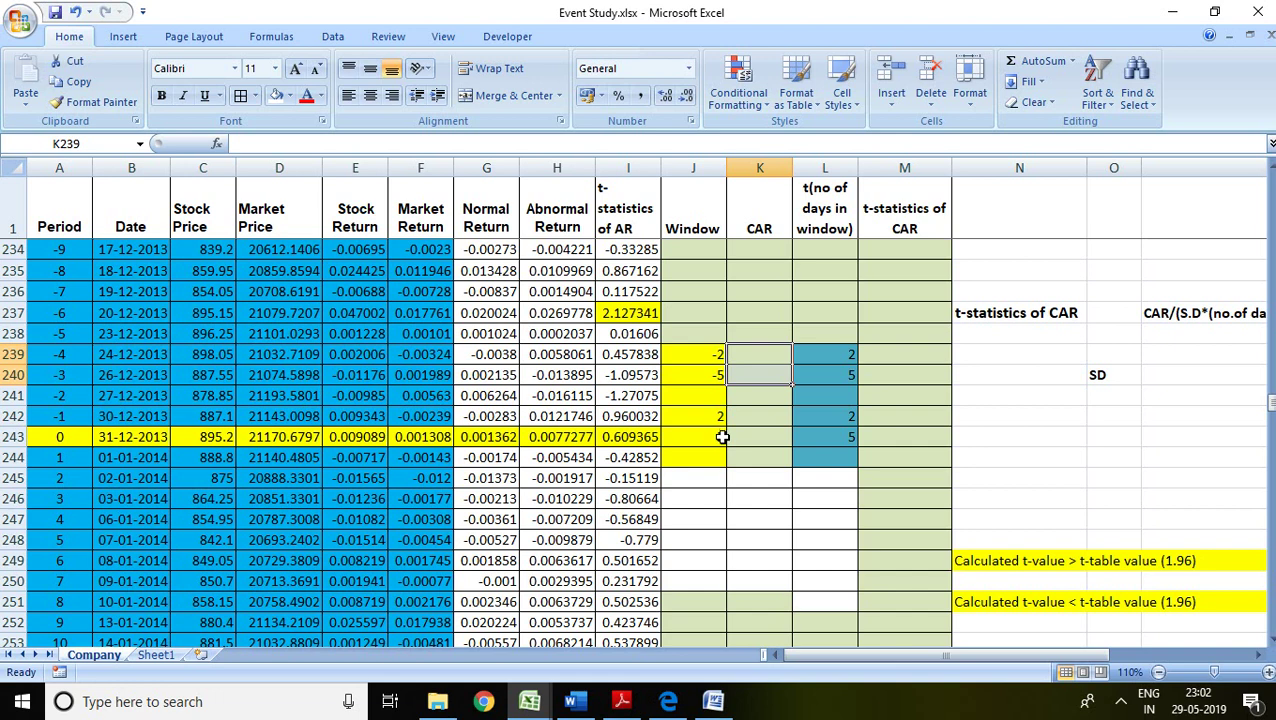
Calculate the CAR for the -2 window in K239 with =SUM(H241:H242)
left_click(761, 352)
type("=")
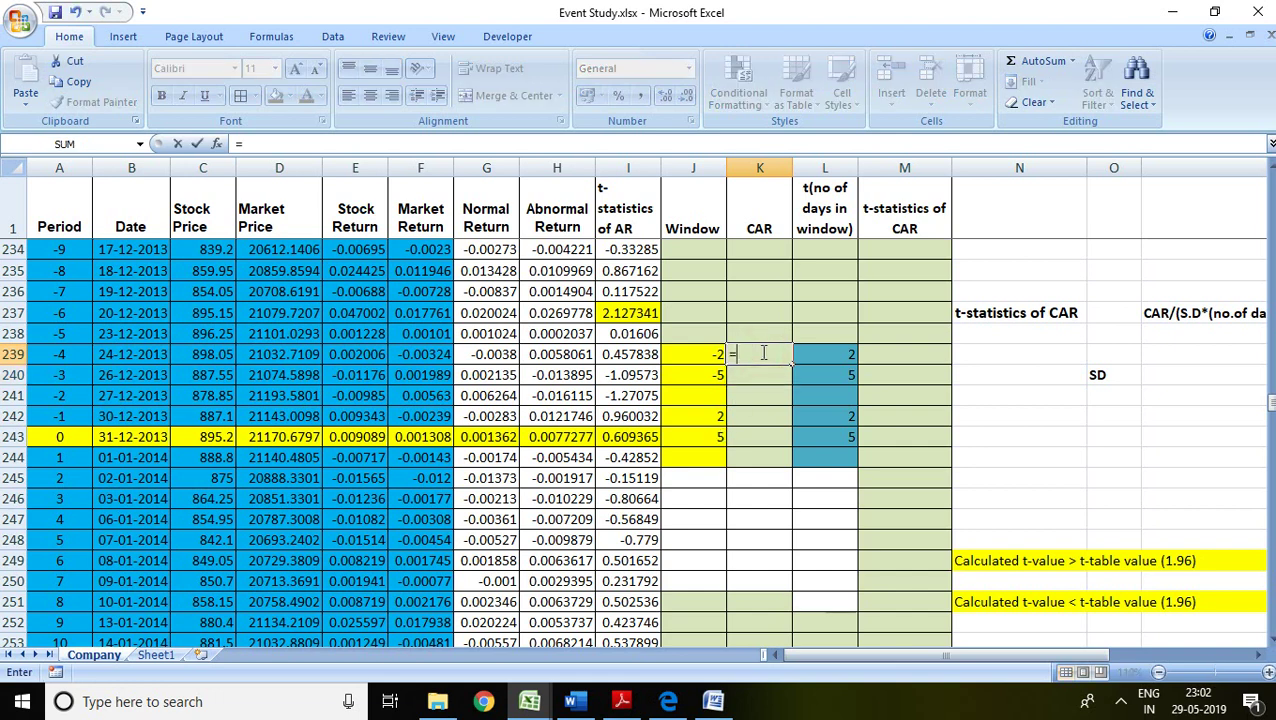
type("sum")
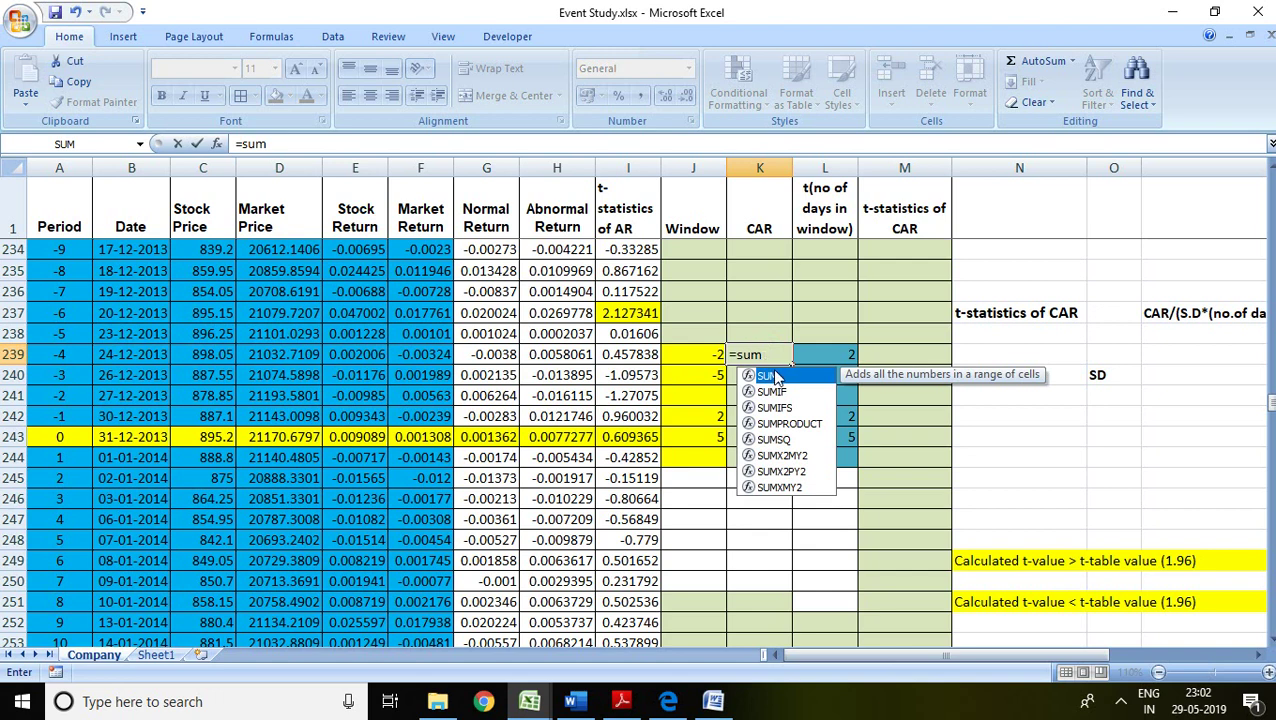
double_click(772, 376)
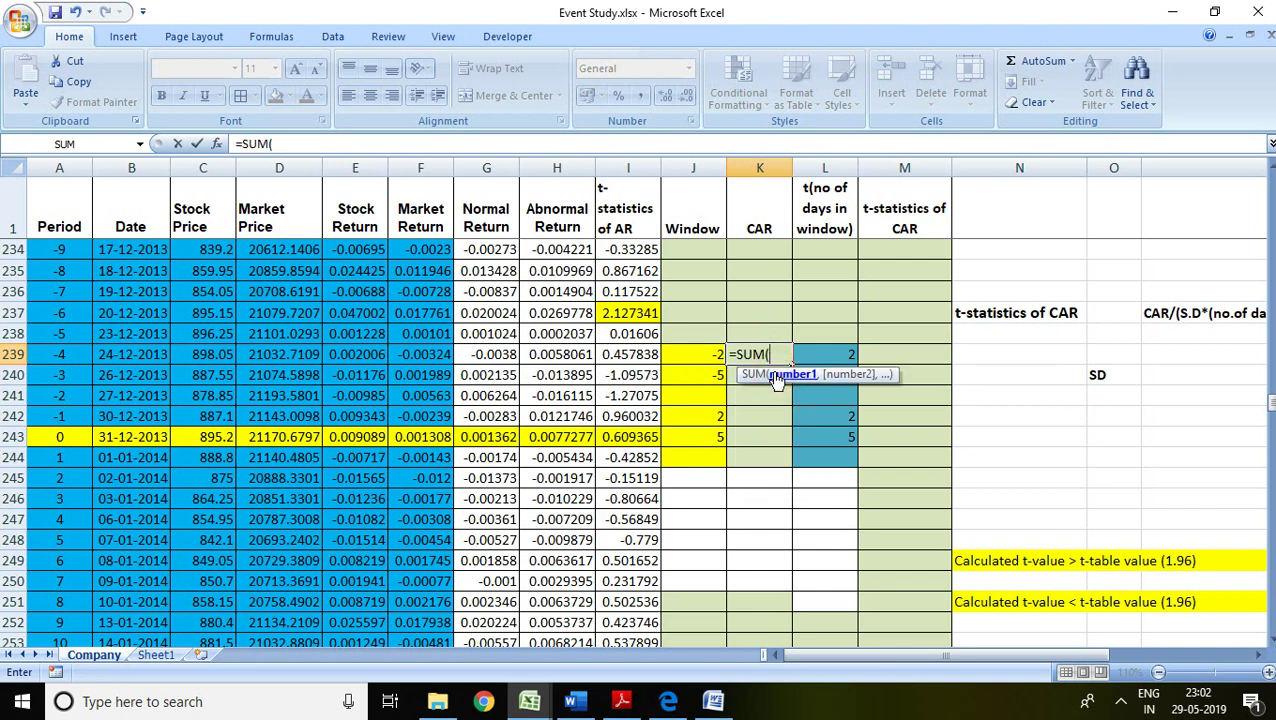
left_click(566, 420)
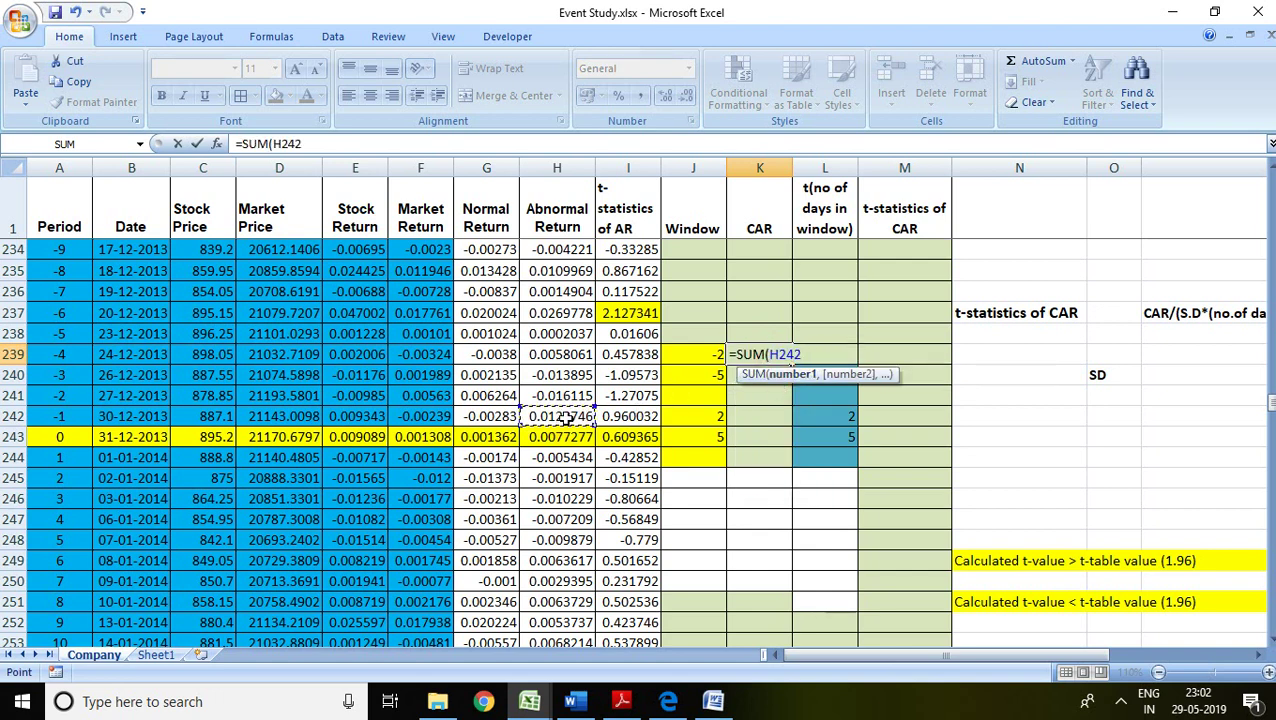
key("shift+Up")
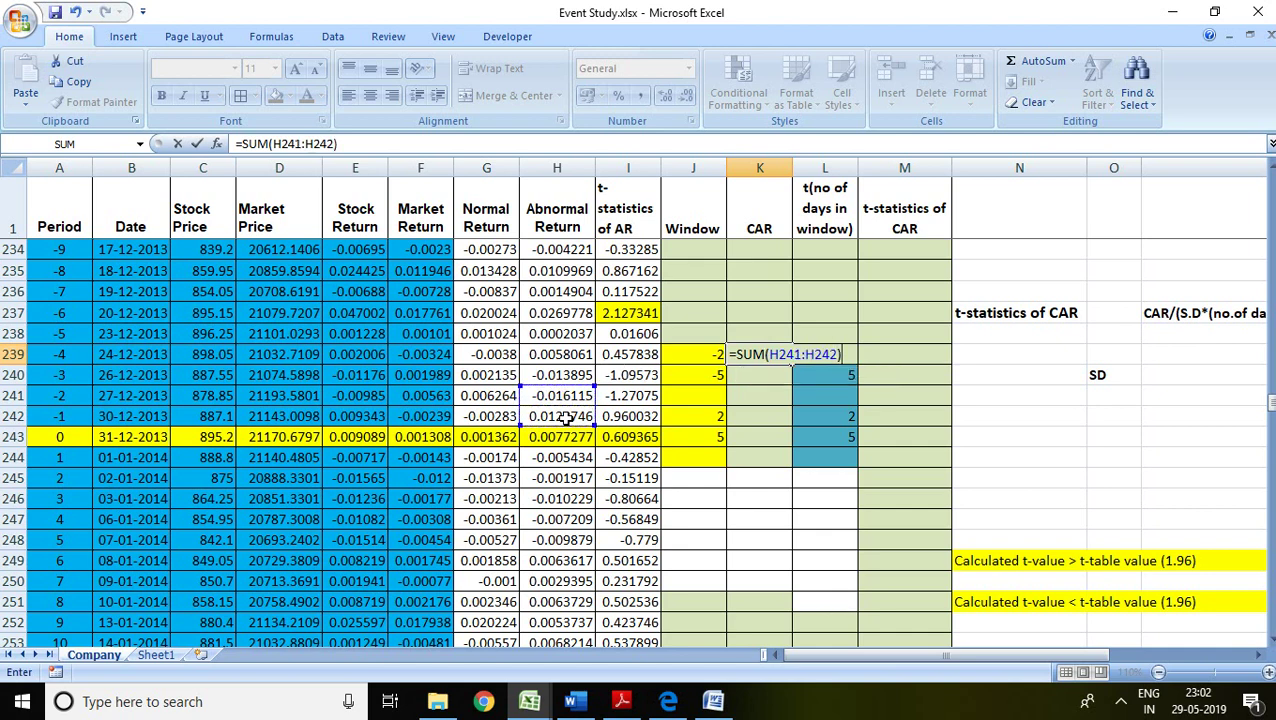
key("Return")
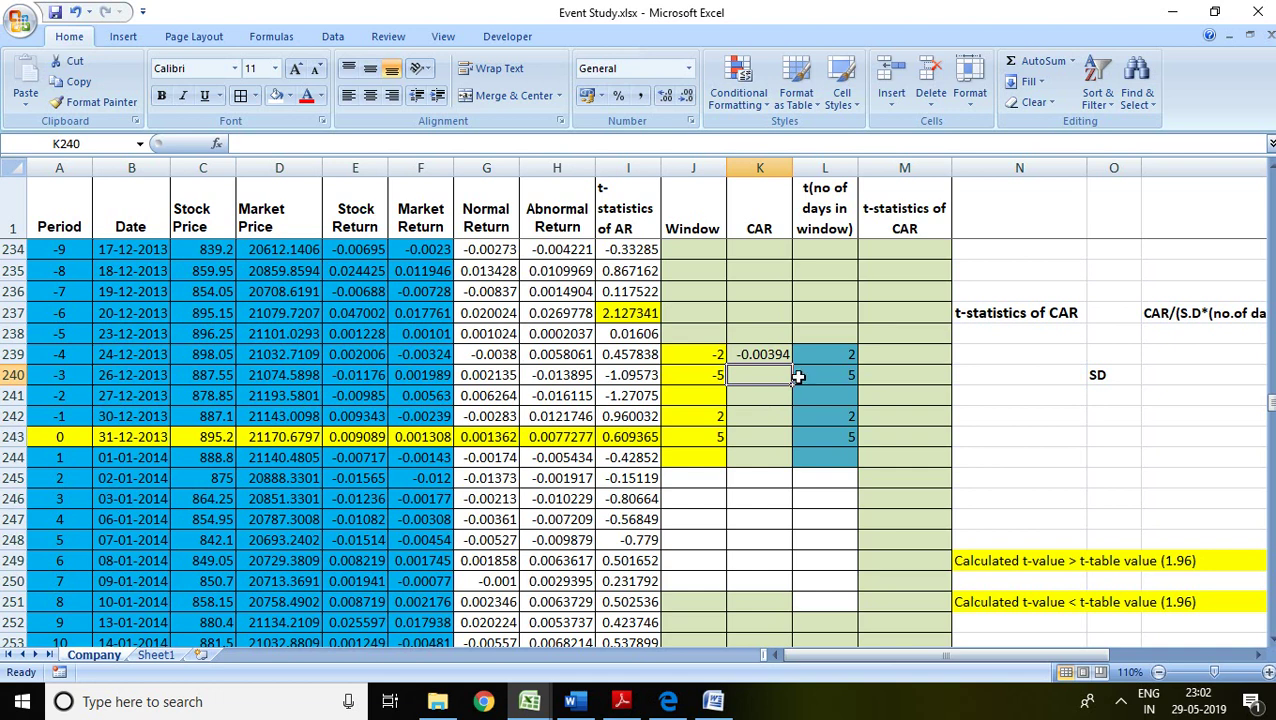
Calculate the CAR for the -5 window in K240 with =SUM(H238:H242)
double_click(769, 375)
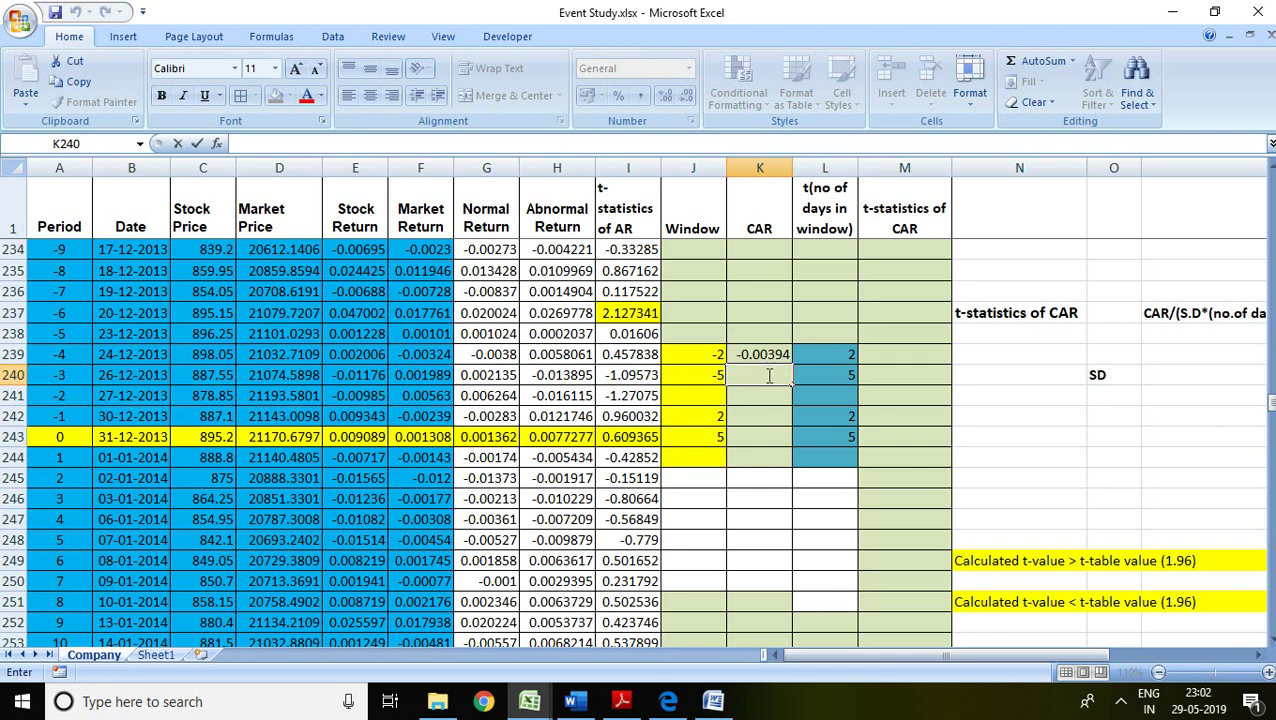
type("=sum")
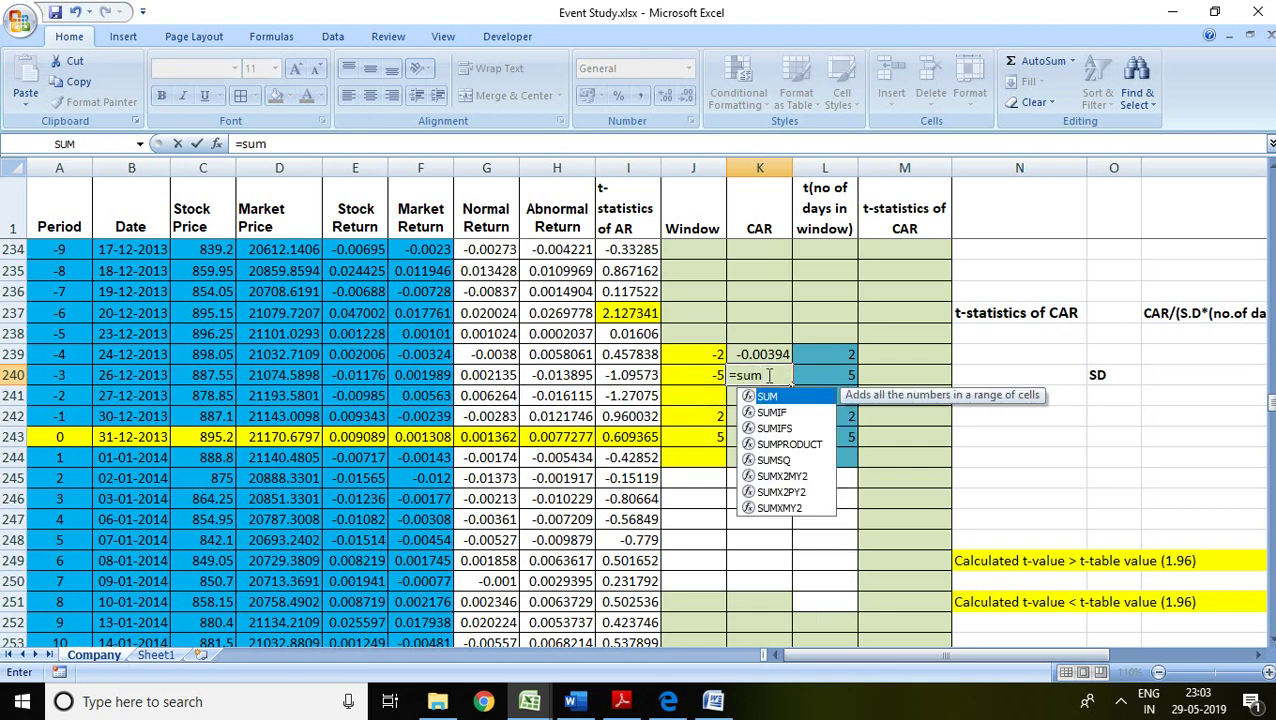
double_click(780, 396)
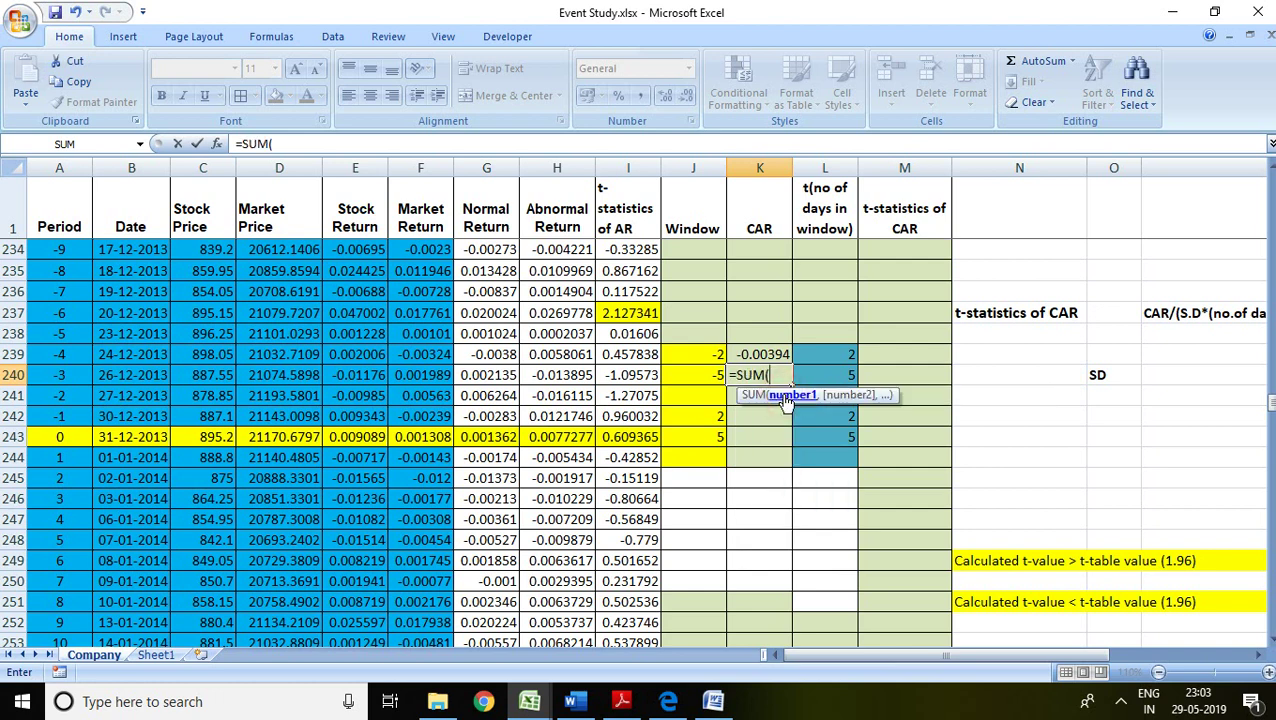
left_click(574, 418)
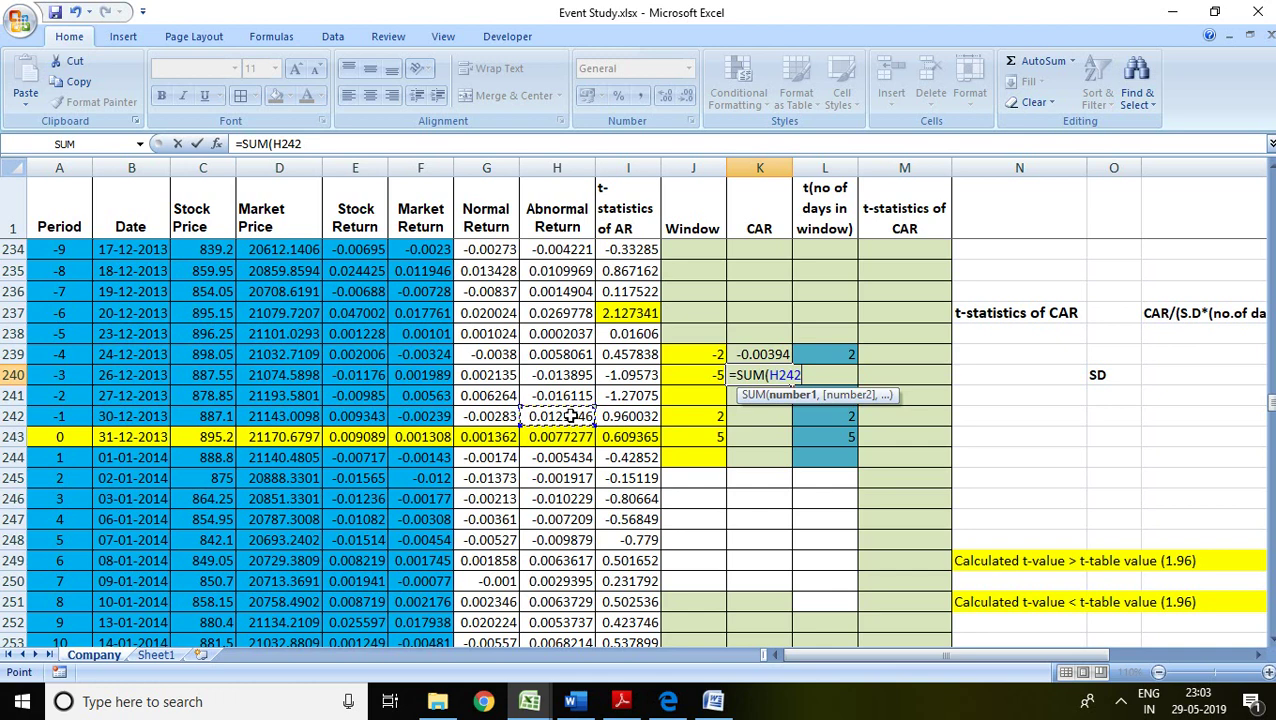
key("shift+Up")
key("shift+Up")
key("shift+Up")
key("shift+Up")
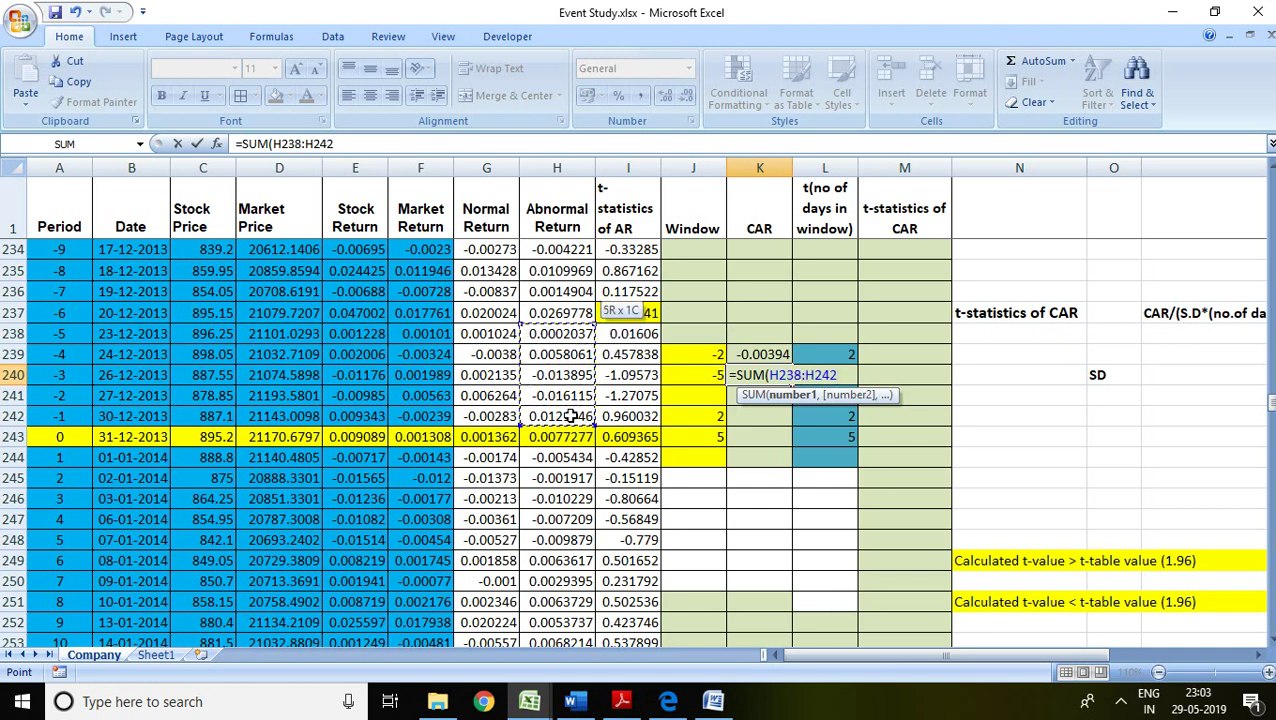
type(")")
key("Return")
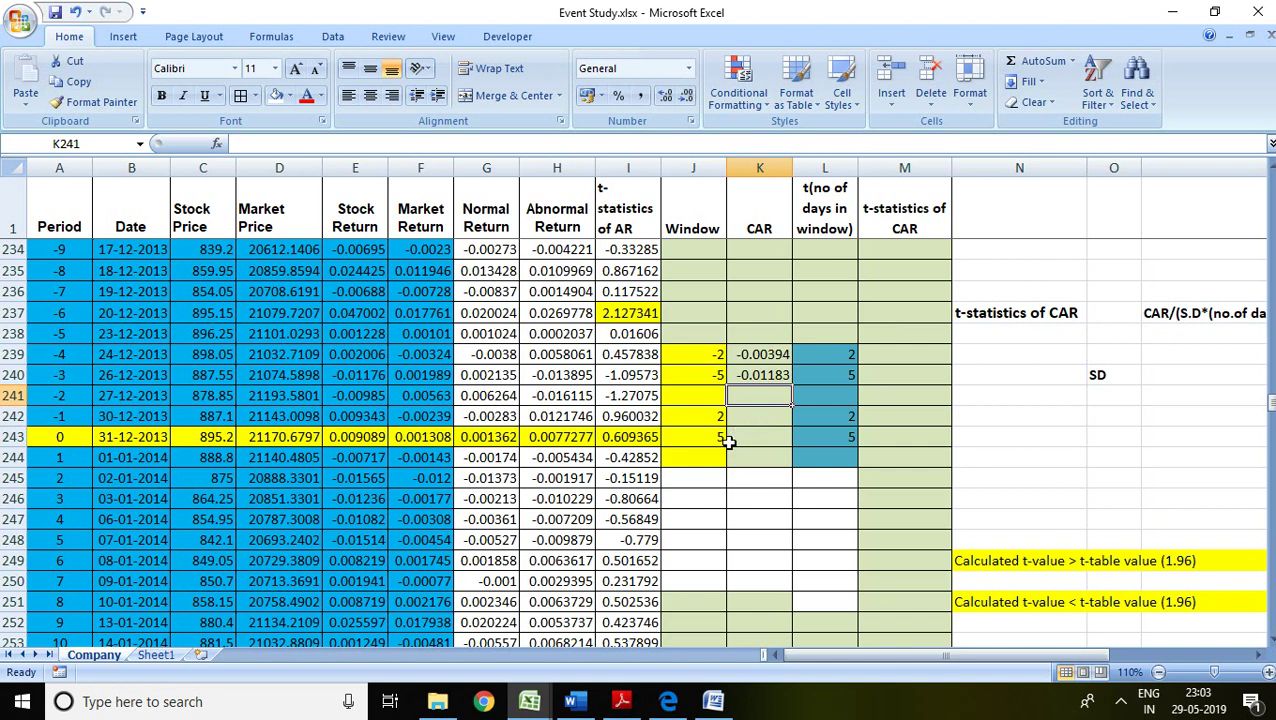
Calculate the CAR for the 2-day window after the event in K242 with =SUM(H244:H245)
left_click(756, 417)
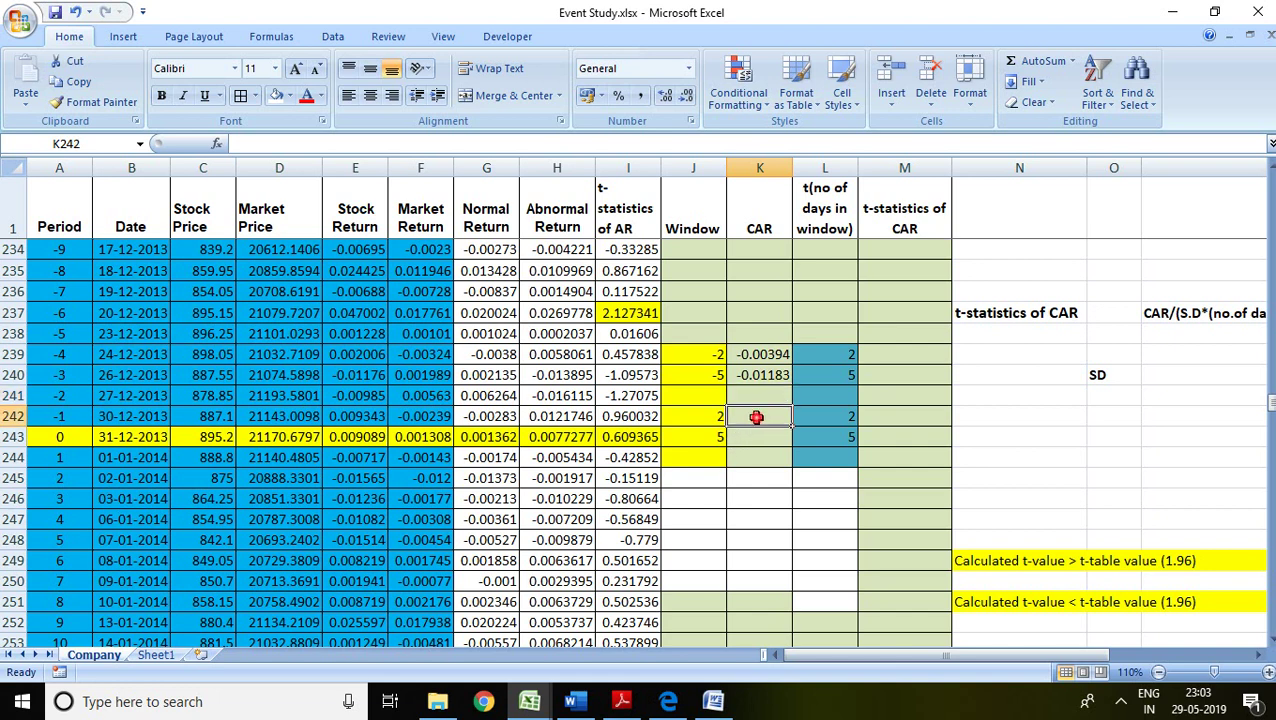
double_click(756, 417)
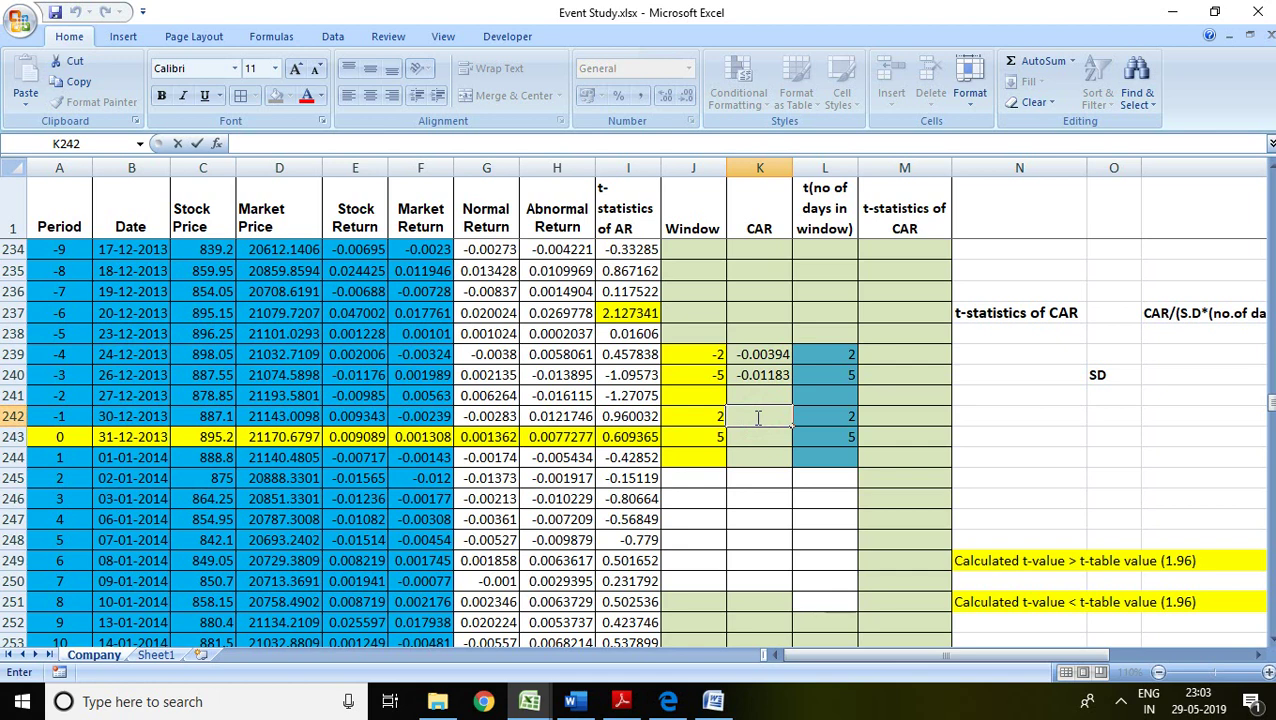
type("=sum")
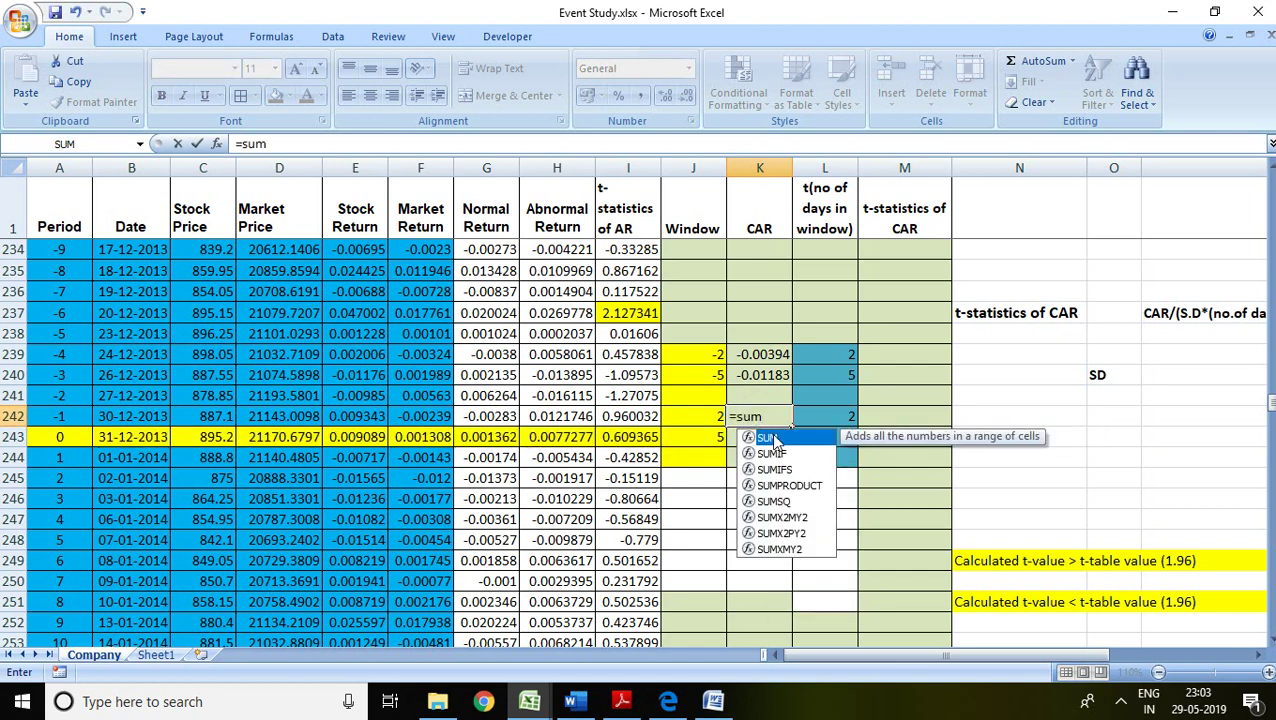
double_click(775, 438)
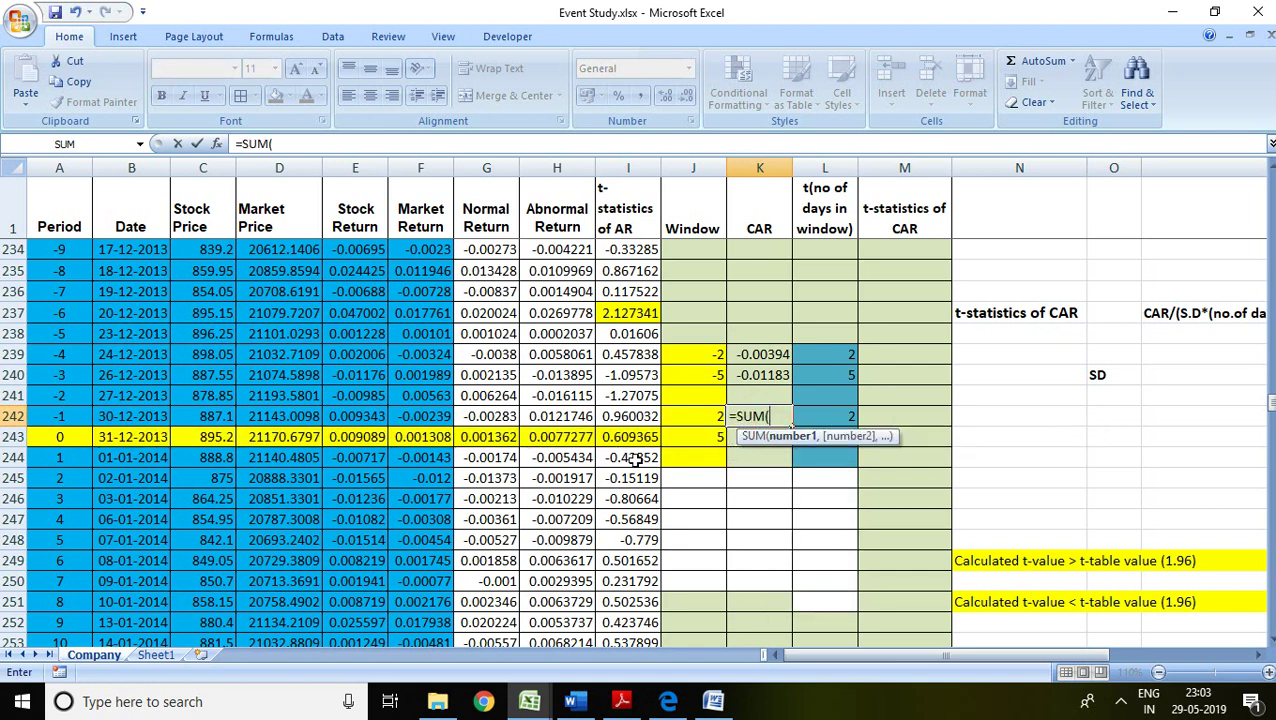
left_click(568, 460)
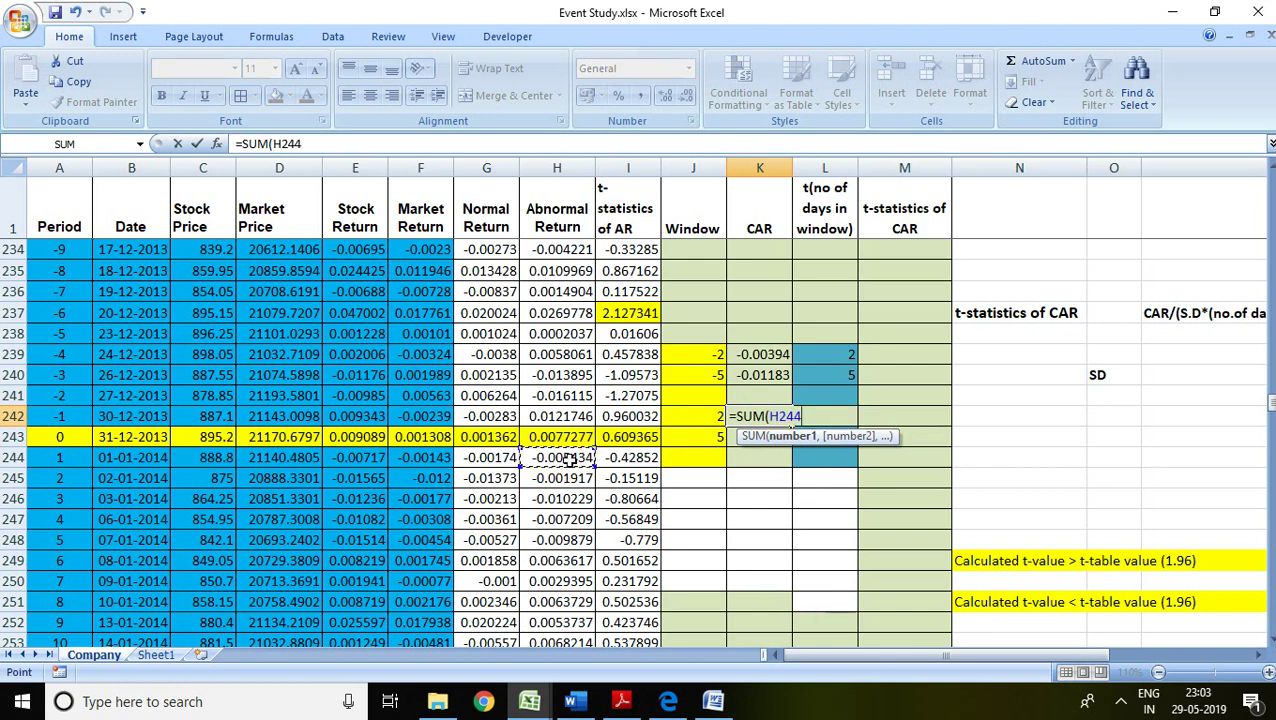
left_click_drag(568, 458, 568, 478)
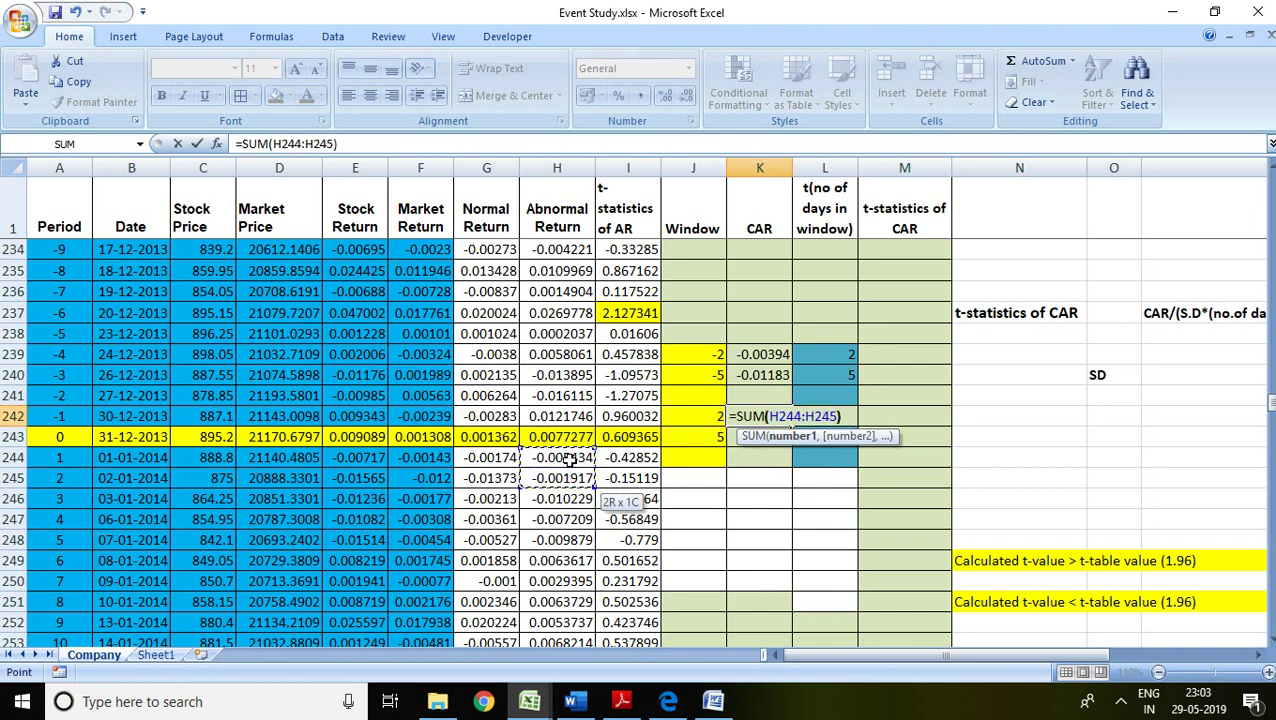
type(")")
key("Return")
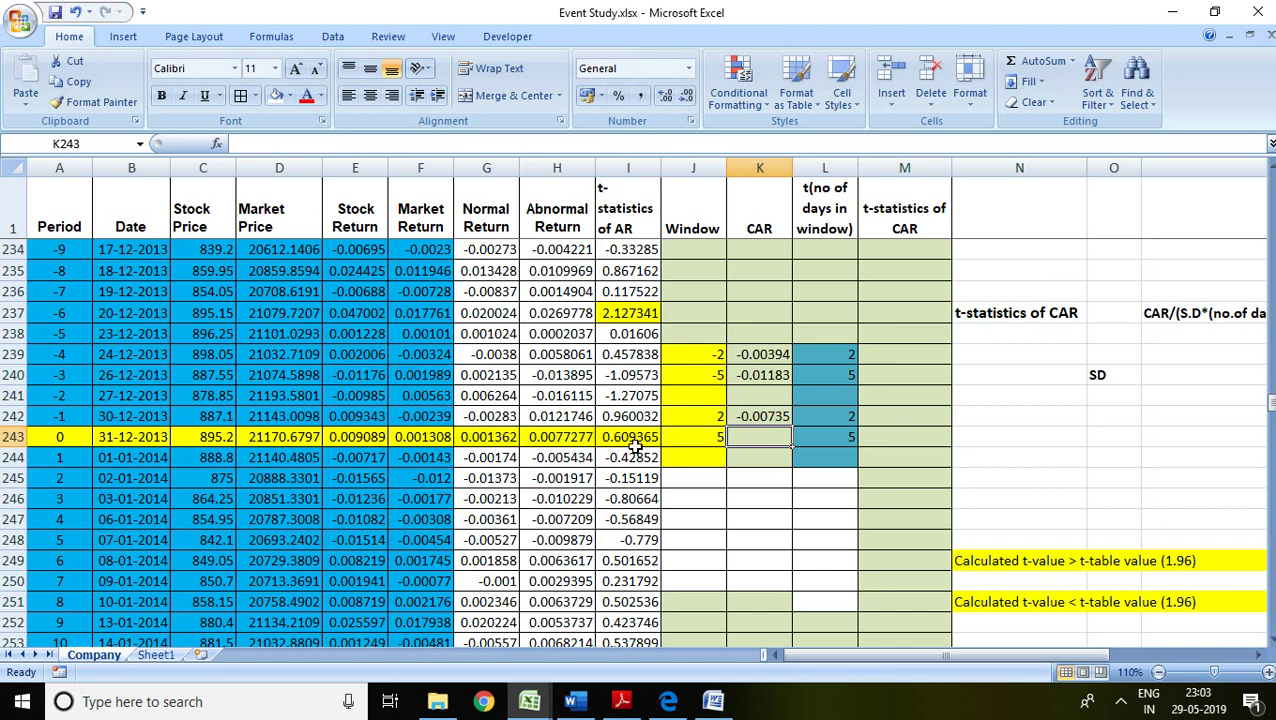
Calculate the CAR for the 5-day window after the event in K243 with =SUM(H244:H248)
left_click(743, 437)
type("=sum")
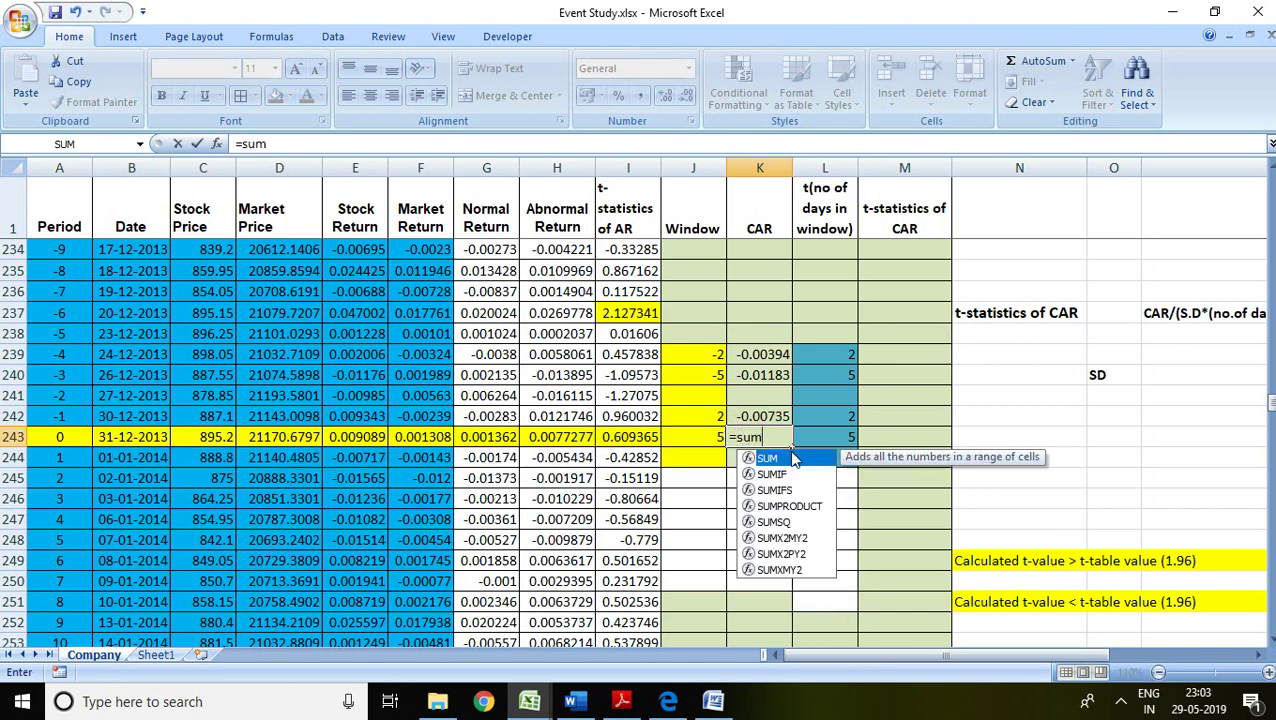
double_click(770, 457)
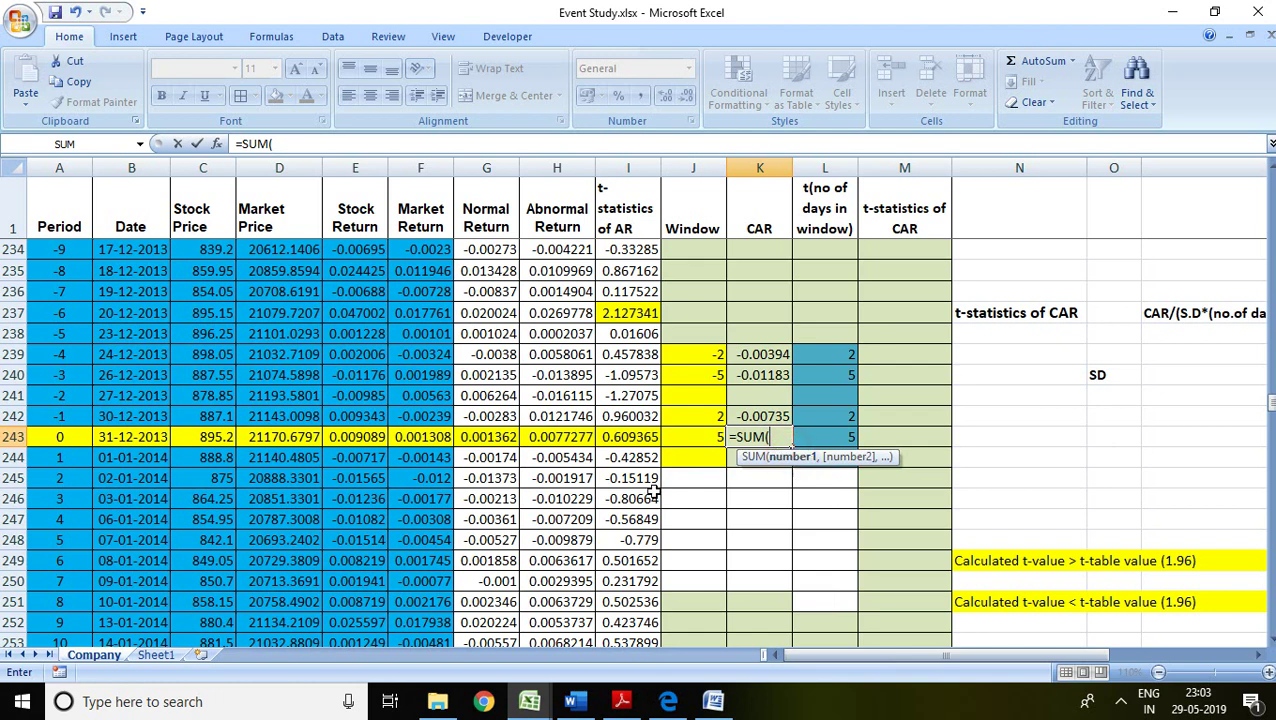
left_click(566, 457)
left_click_drag(566, 457, 558, 540)
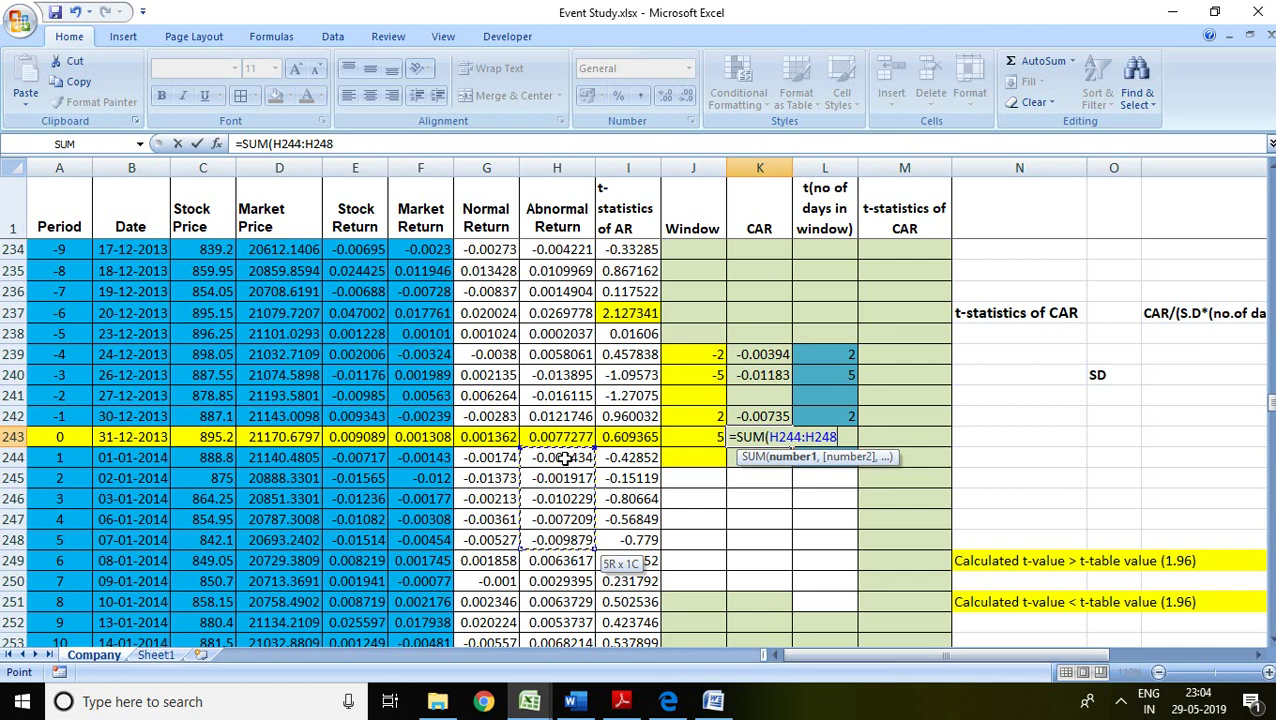
type(")")
key("Return")
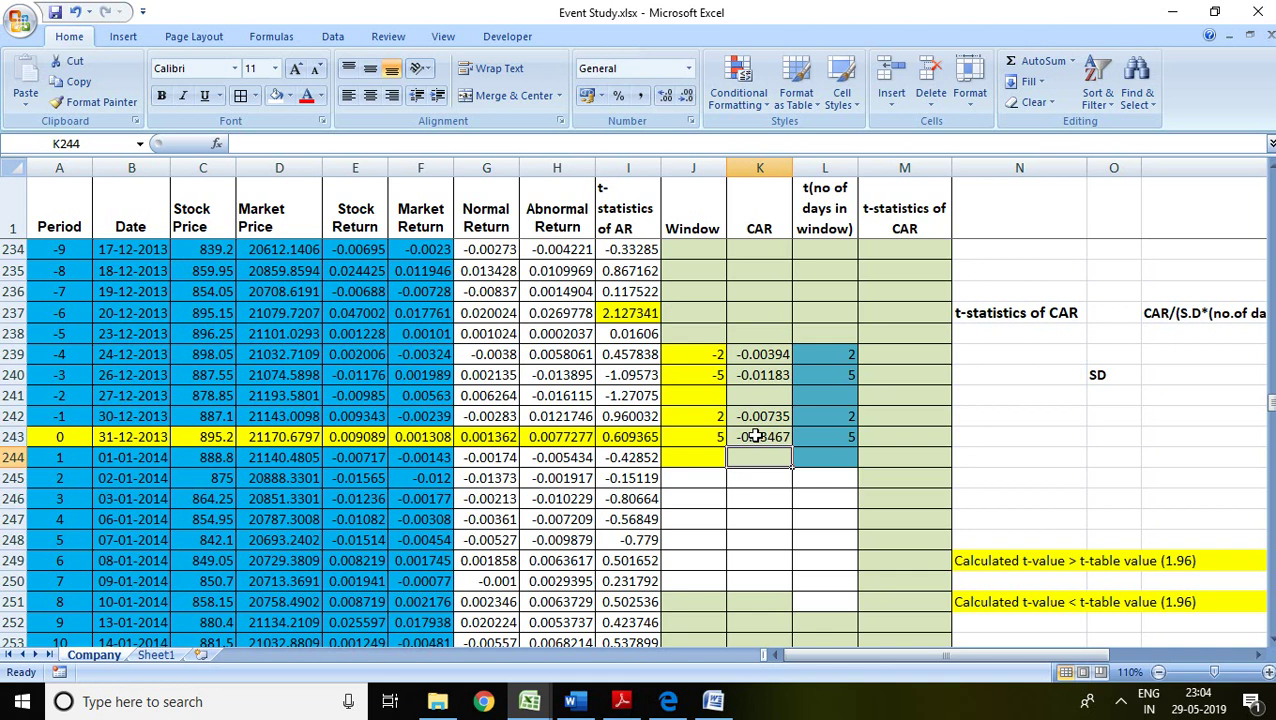
Start a STDEV formula in P240 beside the SD label, with the stock returns E3:E202 as its first range
left_click_drag(966, 654, 1037, 651)
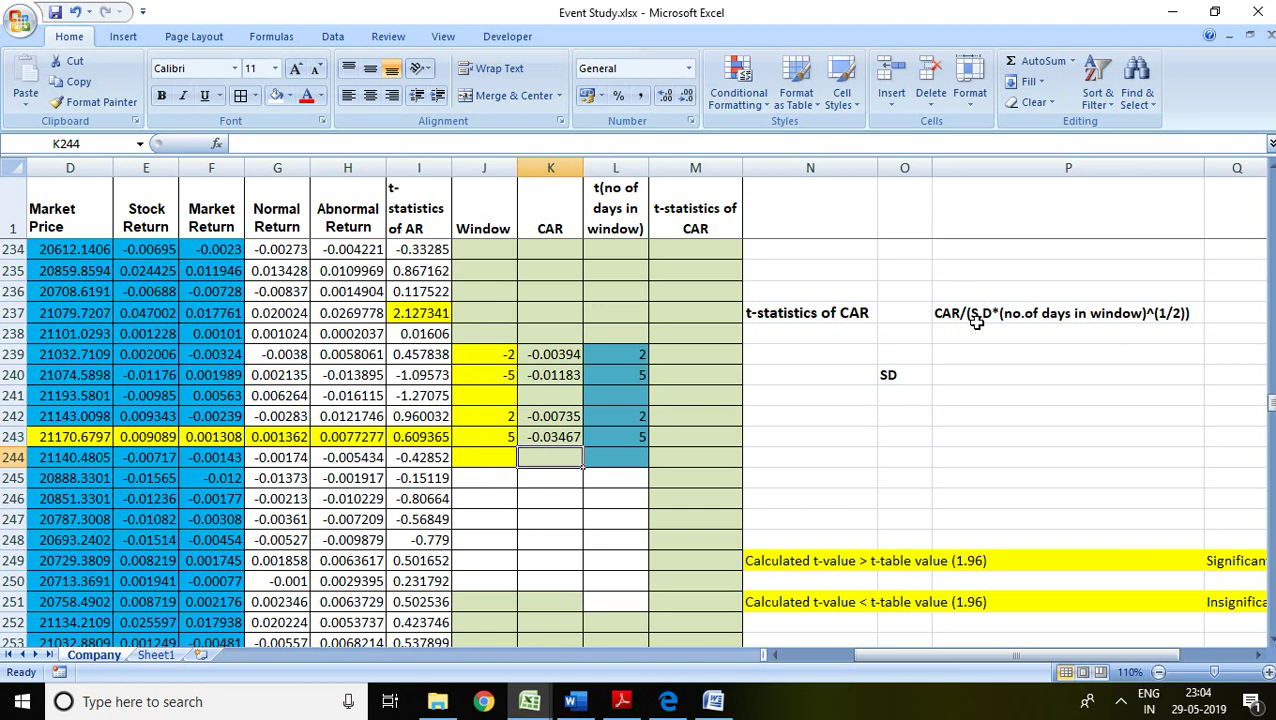
left_click(963, 376)
type("=")
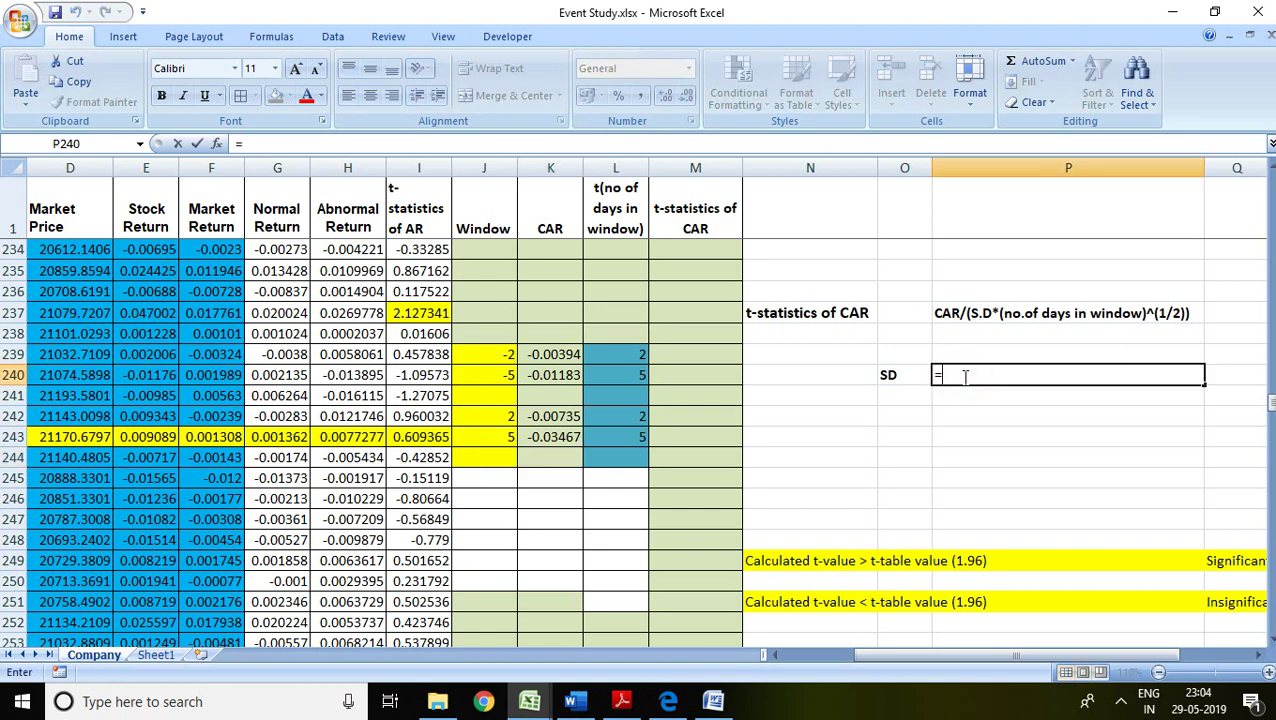
type("std")
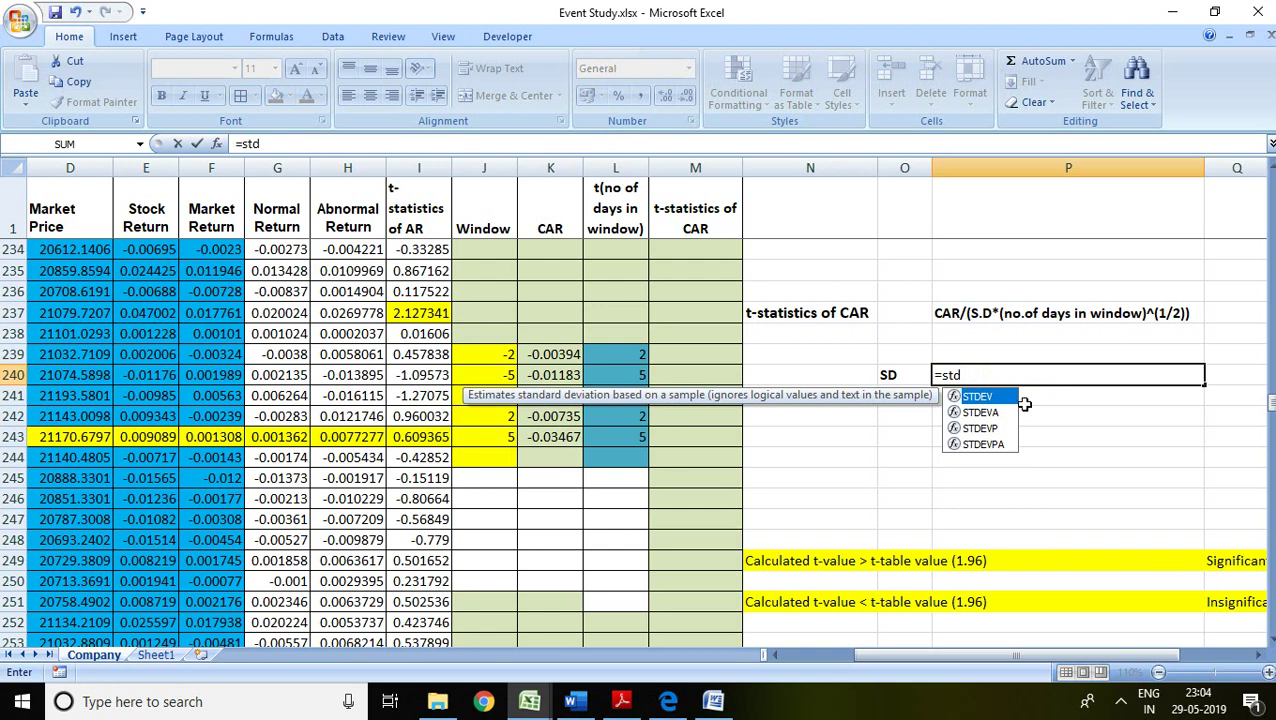
double_click(990, 397)
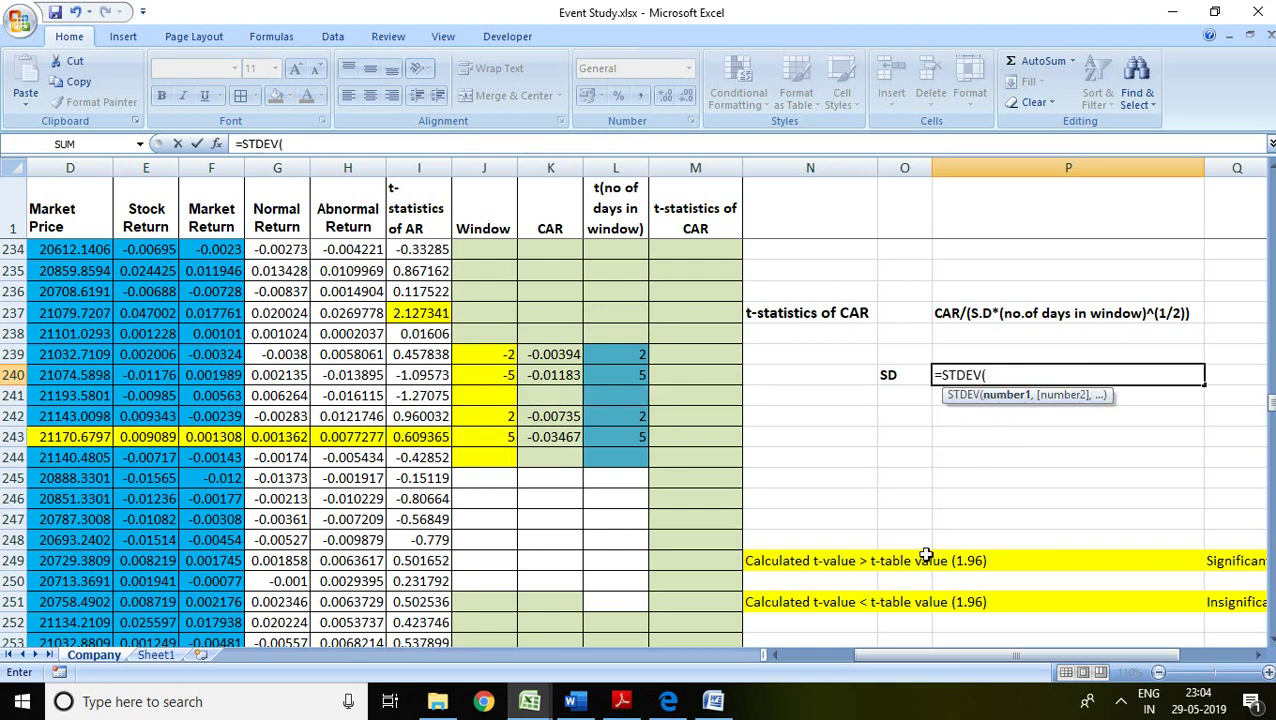
left_click_drag(925, 652, 855, 652)
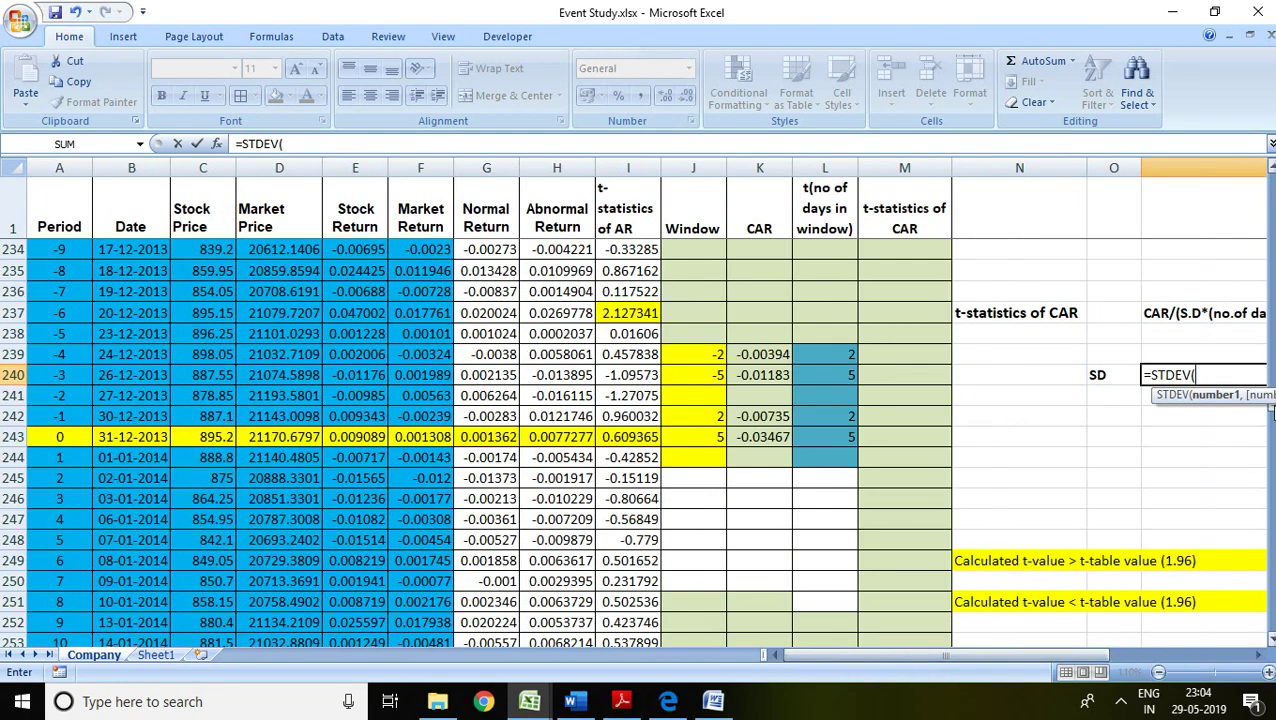
left_click_drag(1270, 412, 1270, 184)
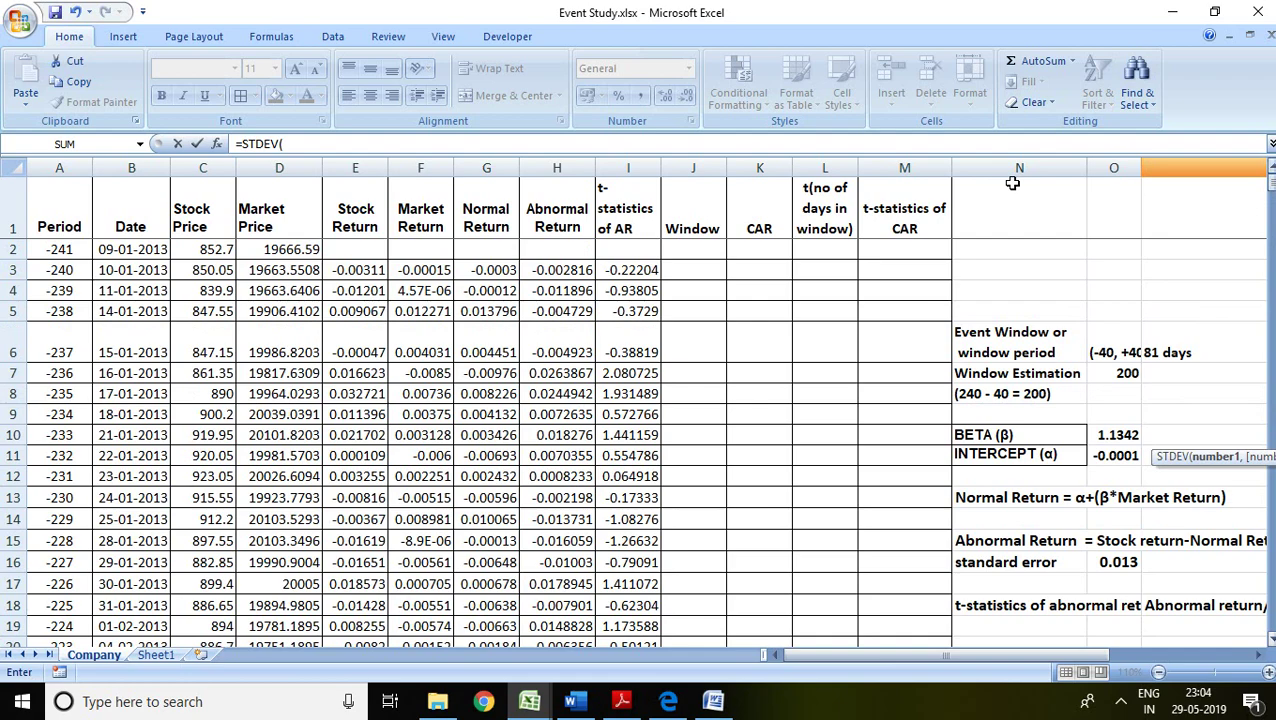
left_click(368, 270)
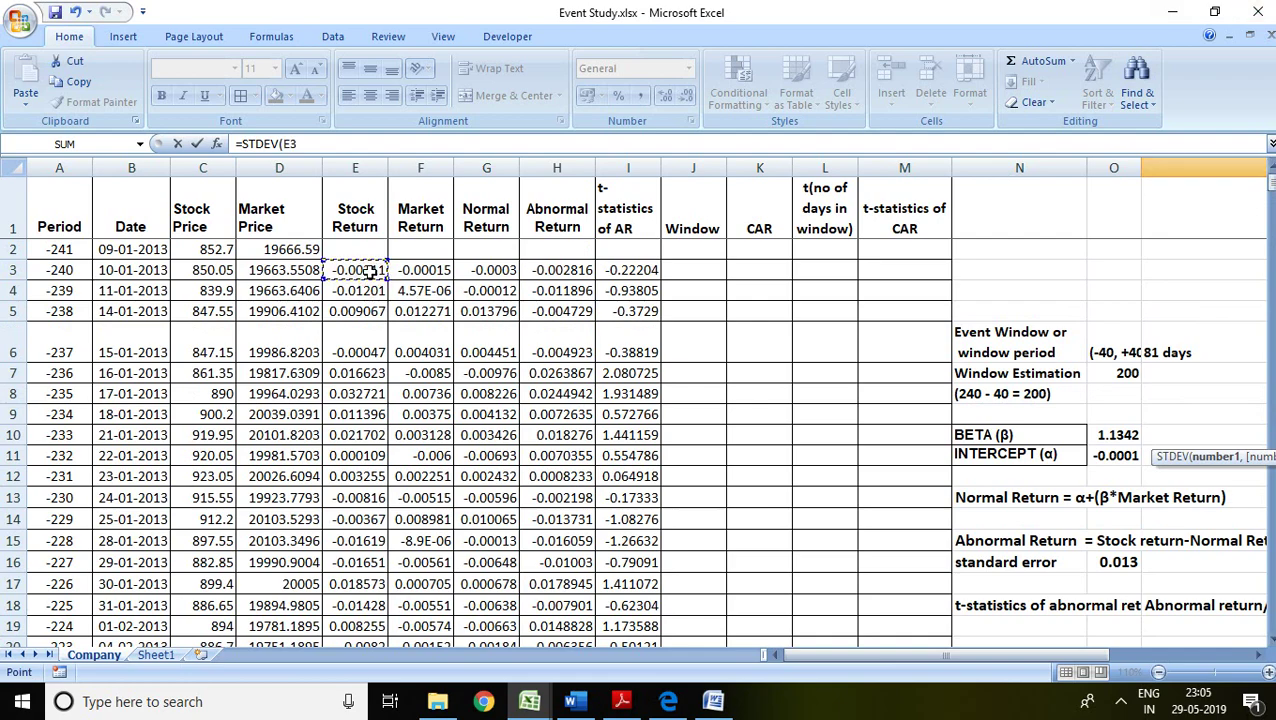
left_click_drag(370, 270, 370, 291)
key("shift+Down")
key("shift+Down")
key("shift+Down")
key("shift+Down")
key("shift+Down")
key("shift+Down")
key("shift+Down")
key("shift+Down")
key("shift+Down")
key("shift+Down")
key("shift+Down")
key("shift+Down")
key("shift+Down")
key("shift+Down")
key("shift+Down")
key("shift+Down")
key("shift+Down")
key("shift+Down")
key("shift+Down")
key("shift+Down")
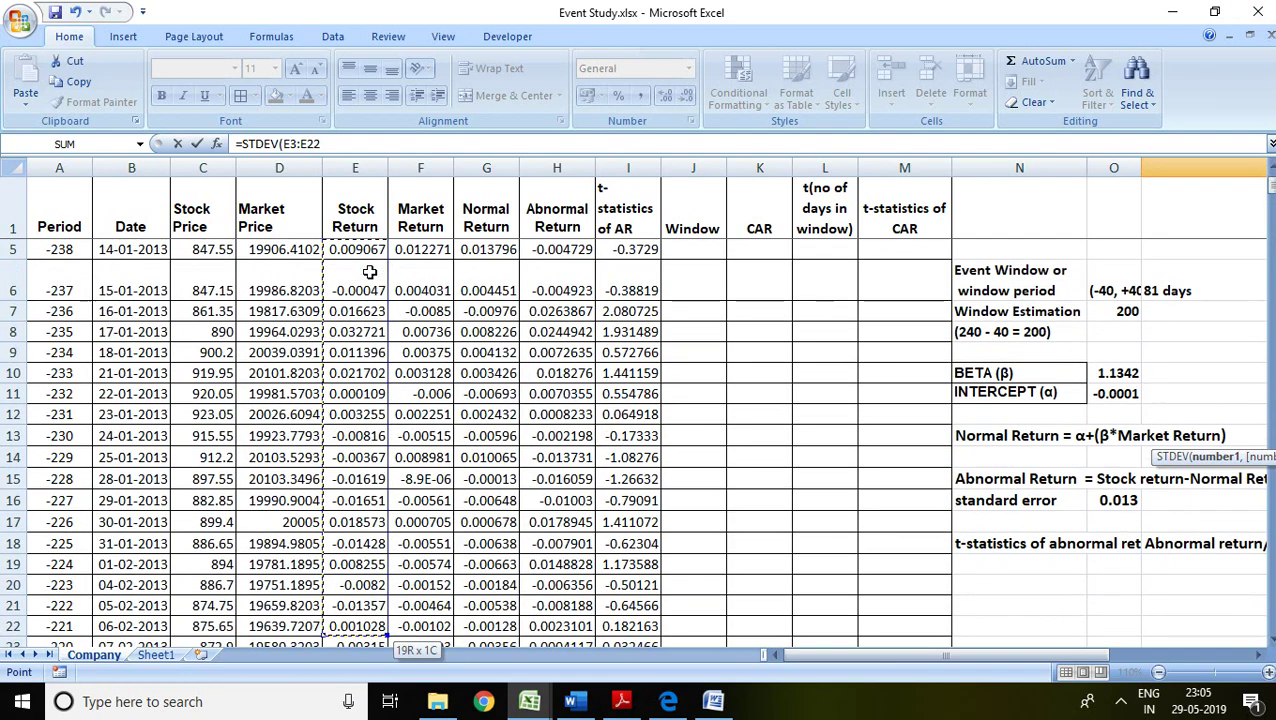
key("shift+Down")
key("shift+Down")
key("shift+Down")
key("shift+Down")
key("shift+Down")
key("shift+Down")
key("shift+Down")
key("shift+Down")
key("shift+Down")
key("shift+Down")
key("shift+Down")
key("shift+Down")
key("shift+Down")
key("shift+Down")
key("shift+Down")
key("shift+Down")
key("shift+Down")
key("shift+Down")
key("shift+Down")
key("shift+Down")
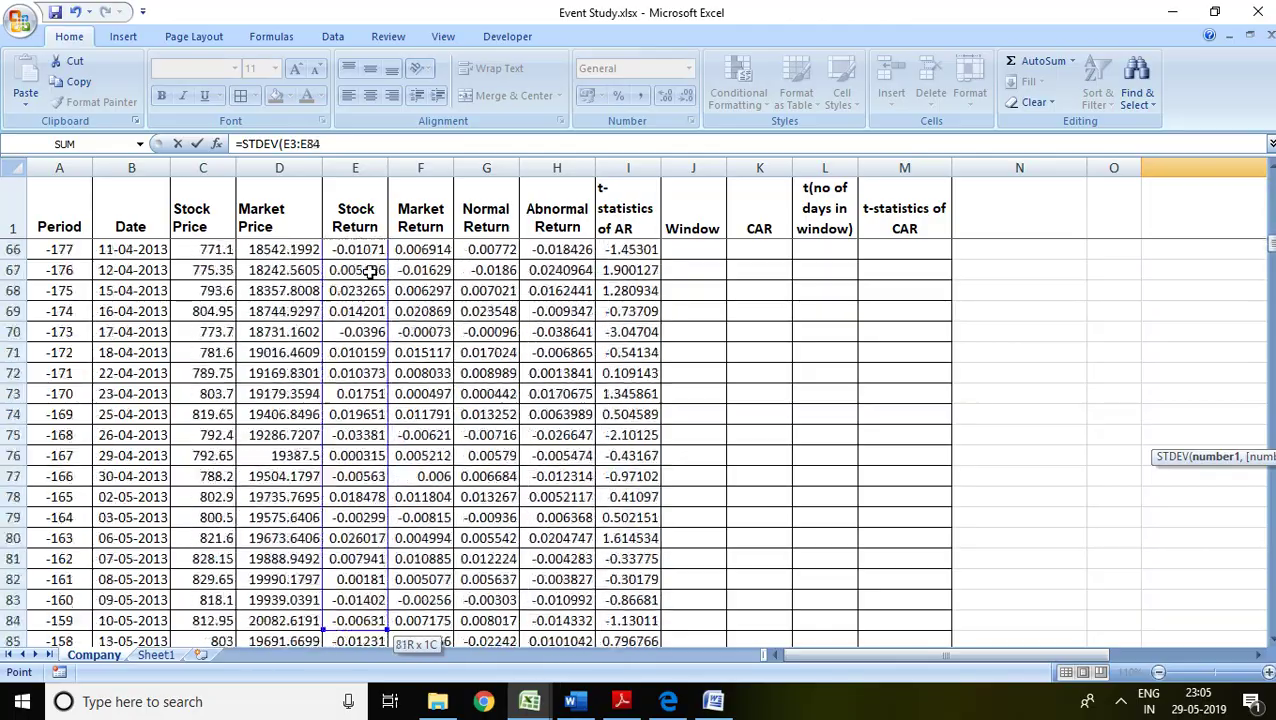
key("shift+Down")
key("shift+Down")
key("shift+Down")
key("shift+Down")
key("shift+Down")
key("shift+Down")
key("shift+Down")
key("shift+Down")
key("shift+Down")
key("shift+Down")
key("shift+Down")
key("shift+Down")
key("shift+Down")
key("shift+Down")
key("shift+Down")
key("shift+Down")
key("shift+Down")
key("shift+Down")
key("shift+Down")
key("shift+Down")
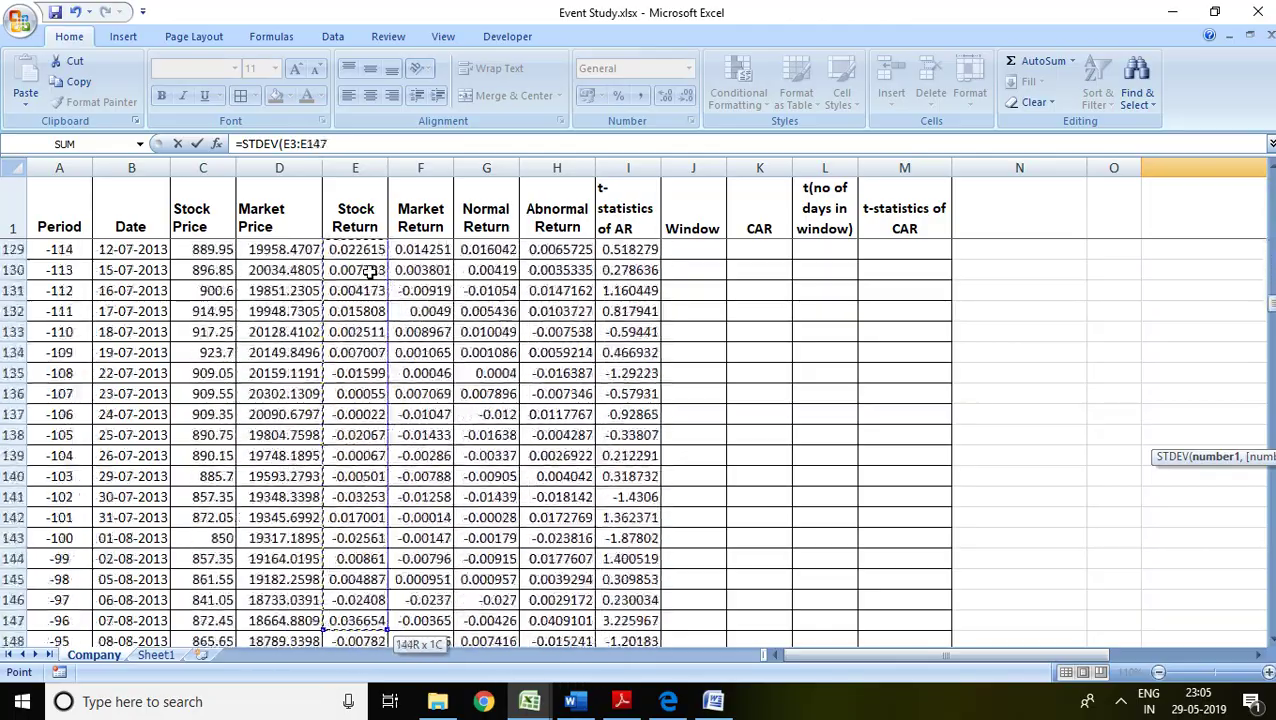
key("shift+Down")
key("shift+Down")
key("shift+Down")
key("shift+Down")
key("shift+Down")
key("shift+Down")
key("shift+Down")
key("shift+Down")
key("shift+Down")
key("shift+Down")
key("shift+Down")
key("shift+Down")
key("shift+Down")
key("shift+Down")
key("shift+Down")
key("shift+Down")
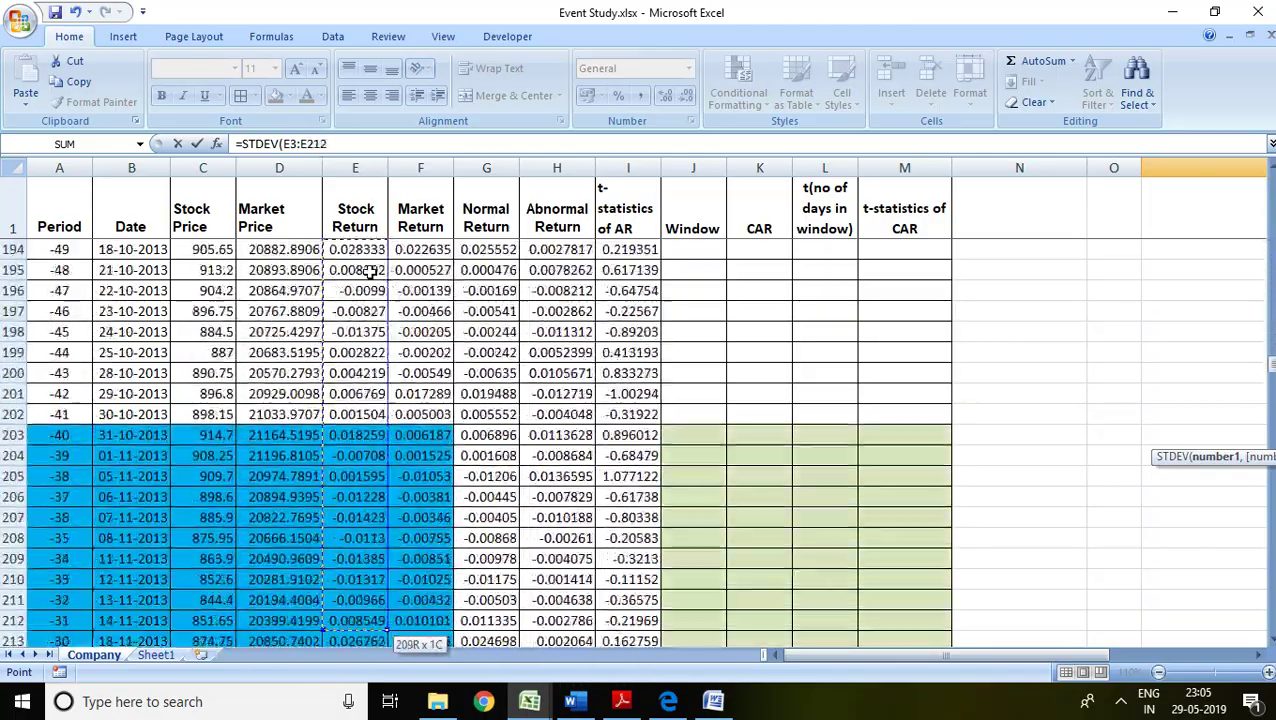
key("shift+Up")
key("shift+Up")
key("shift+Up")
key("shift+Up")
key("shift+Up")
key("shift+Up")
key("shift+Up")
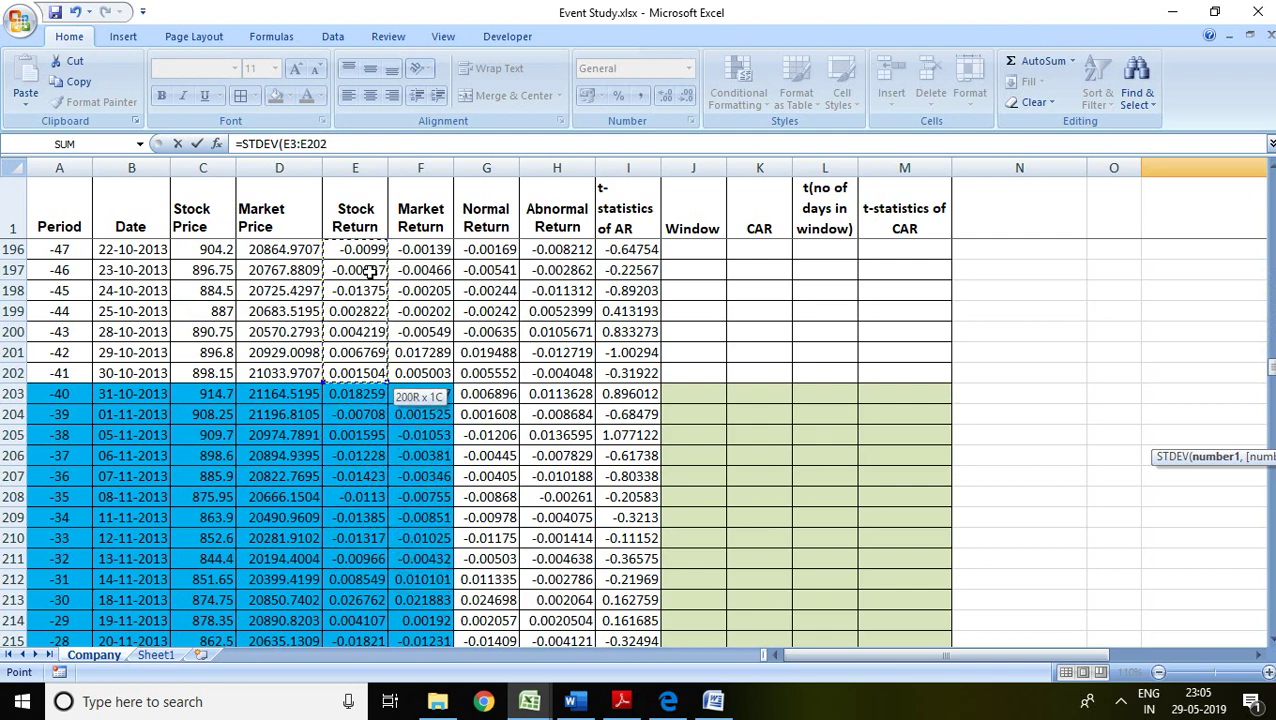
Add the market returns F3:F202 as the second range and complete the formula as =STDEV(E3:E202,F3:F202)
type(",")
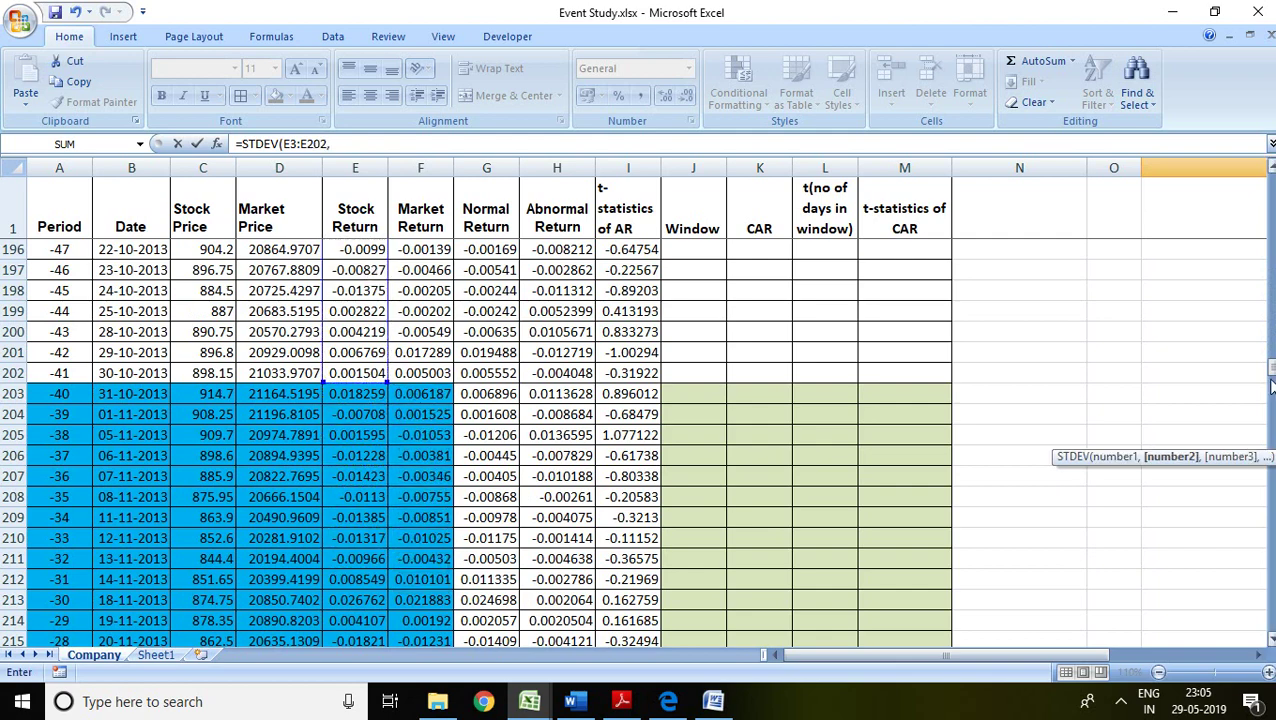
scroll(1270, 365, "up", 13)
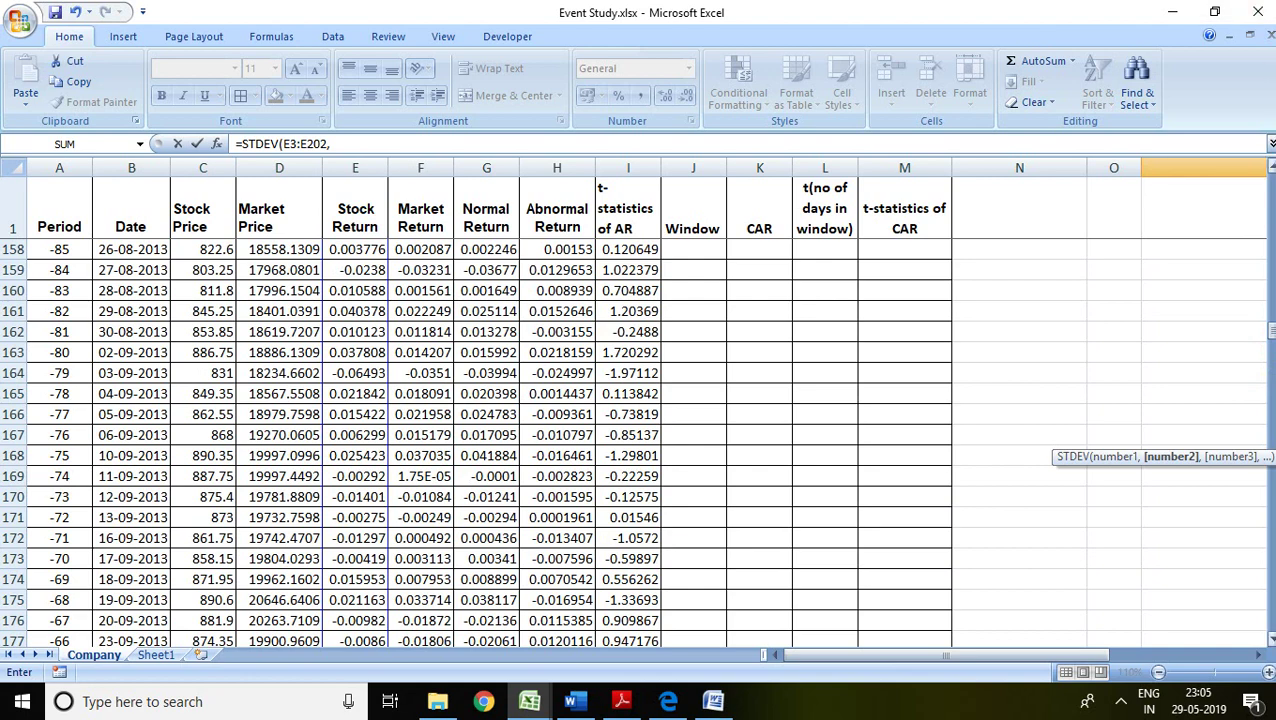
left_click_drag(1270, 330, 1270, 180)
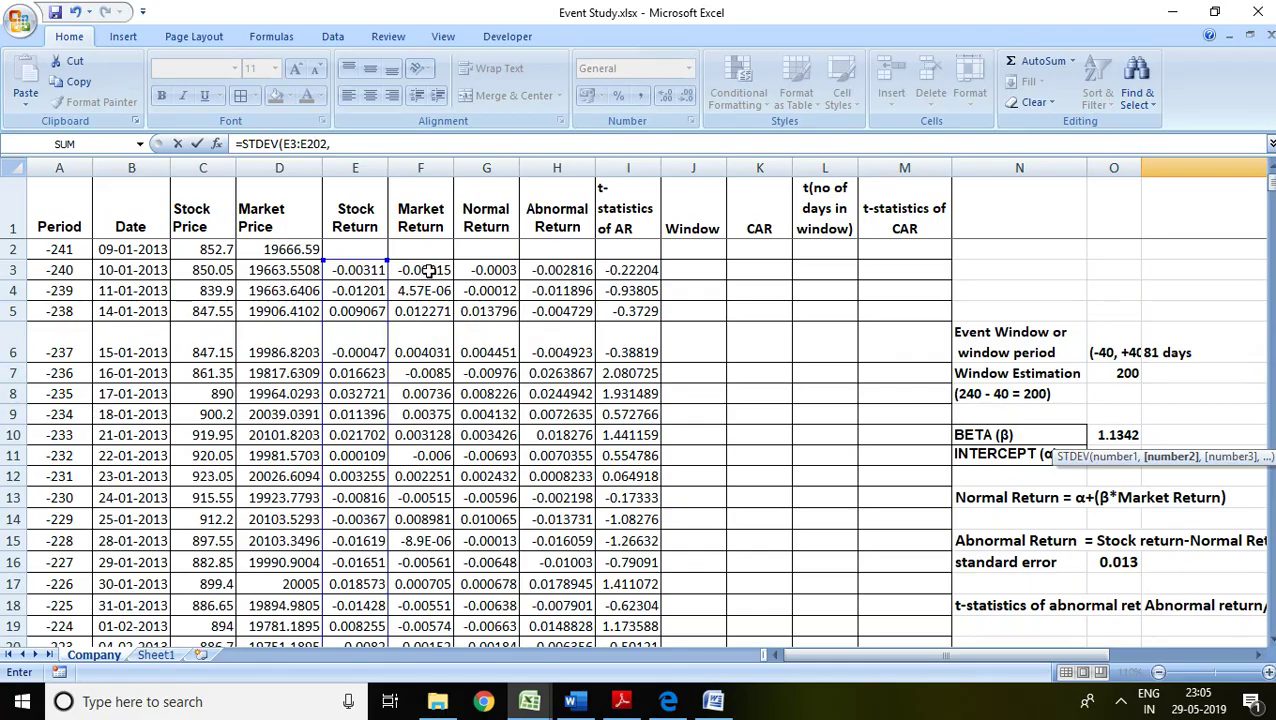
mouse_move(428, 270)
left_mouse_down()
mouse_move(430, 640)
mouse_move(428, 270)
left_mouse_up()
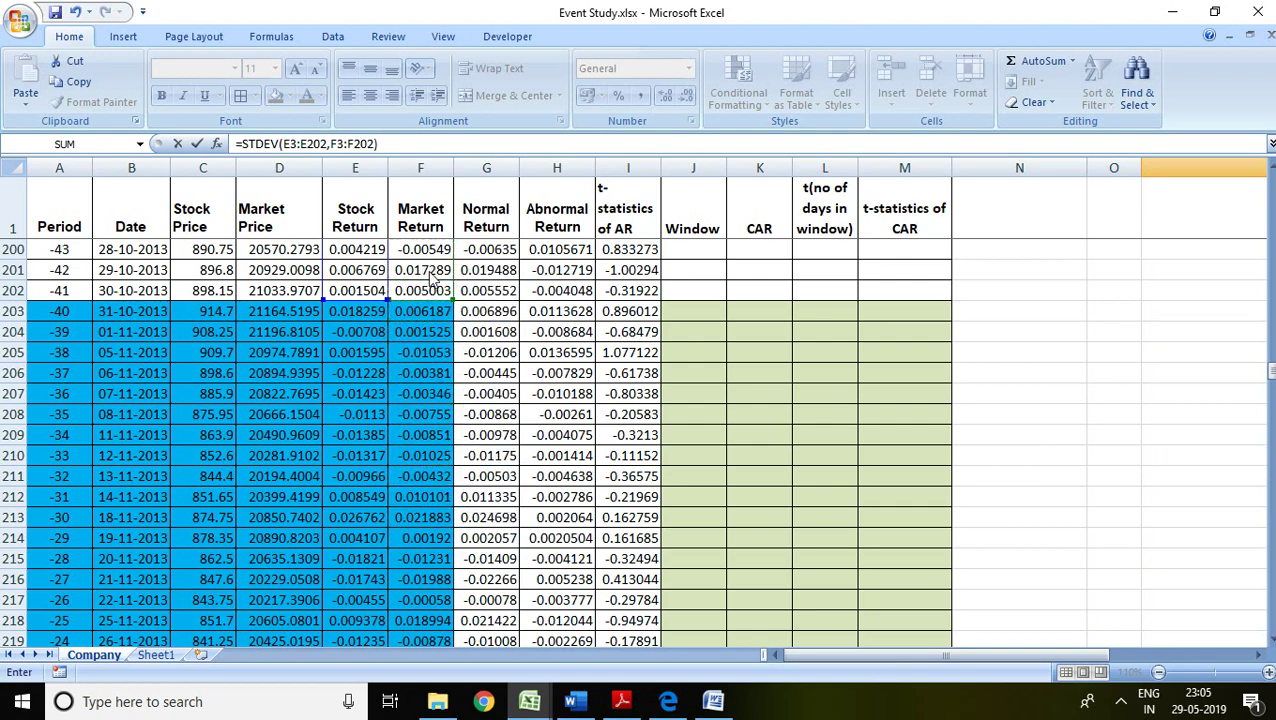
key("Return")
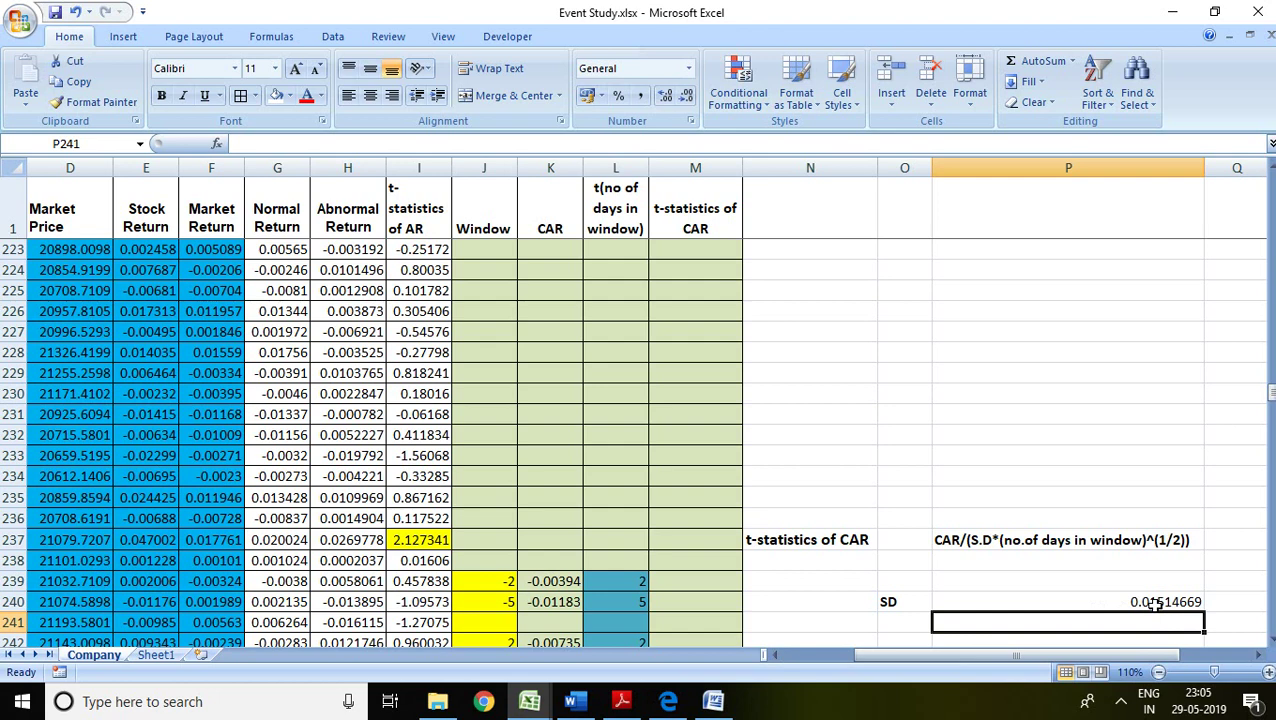
Calculate the t-statistic of CAR for the -2 window in M239 with =K239/(P240*(L239)^(1/2))
left_click(705, 583)
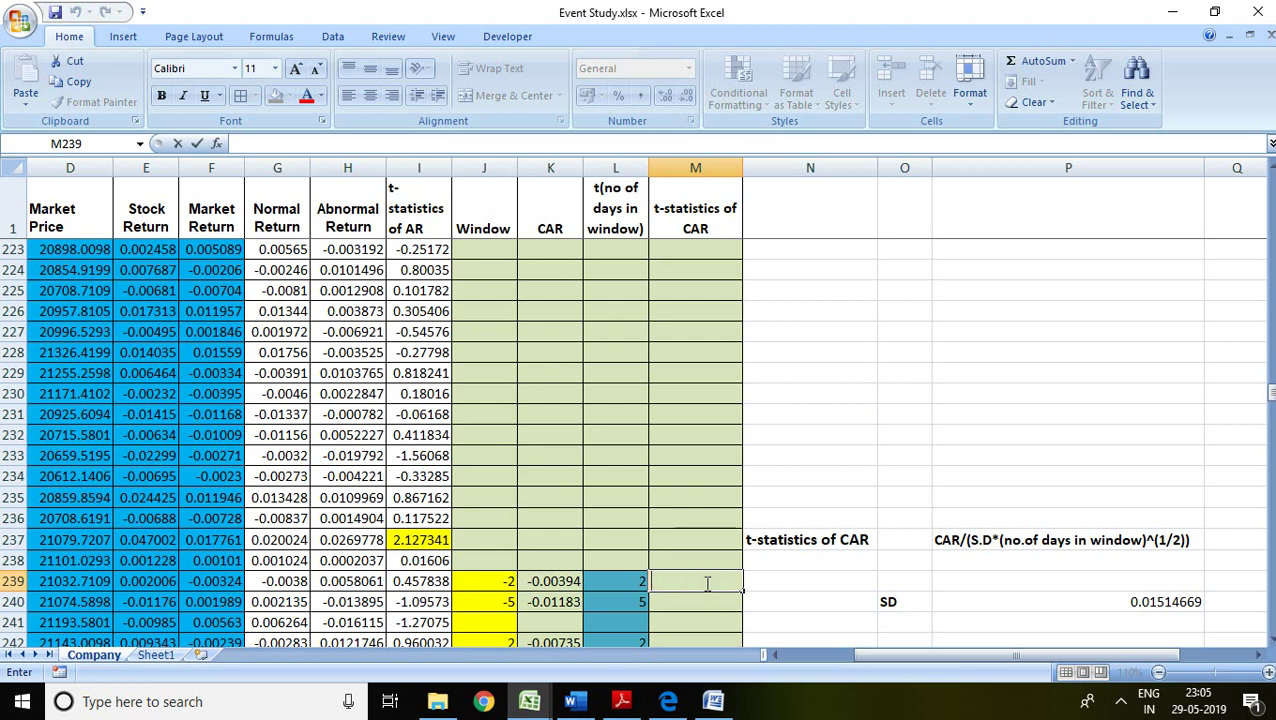
type("=")
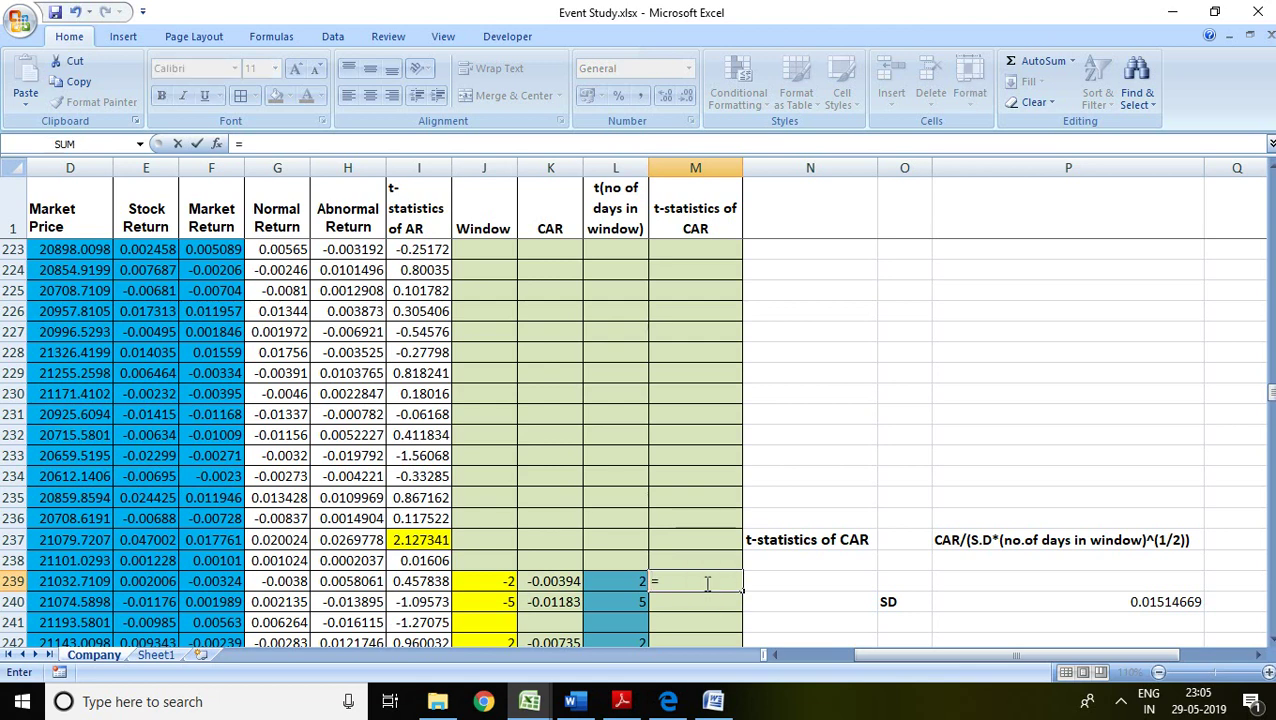
left_click(549, 583)
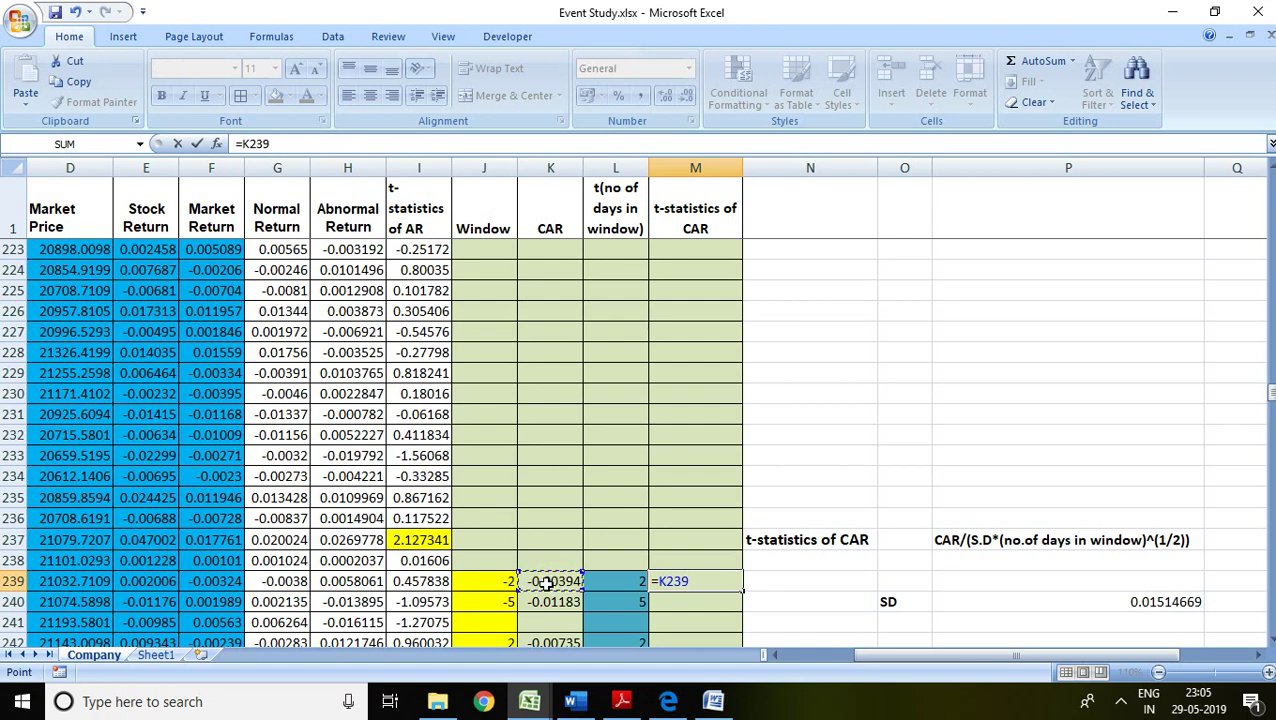
type("/")
left_click(1268, 638)
left_click(1268, 638)
left_click(1268, 638)
left_click(1268, 638)
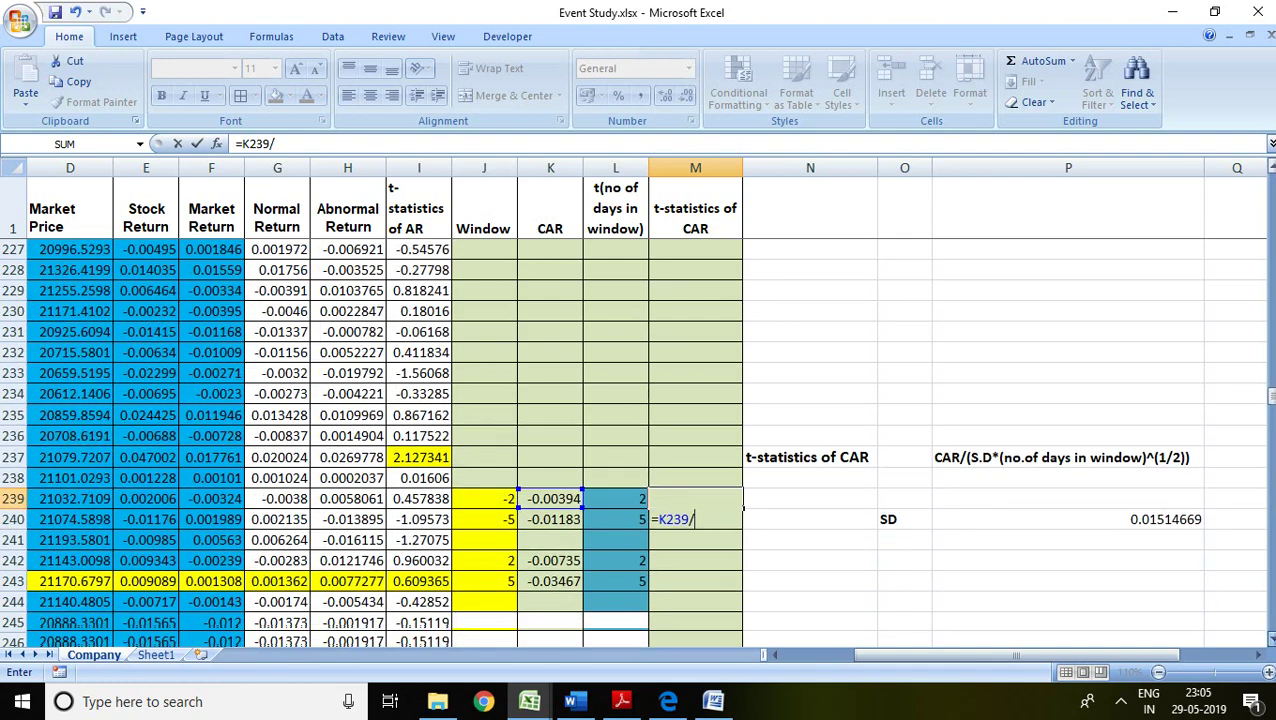
left_click(1268, 638)
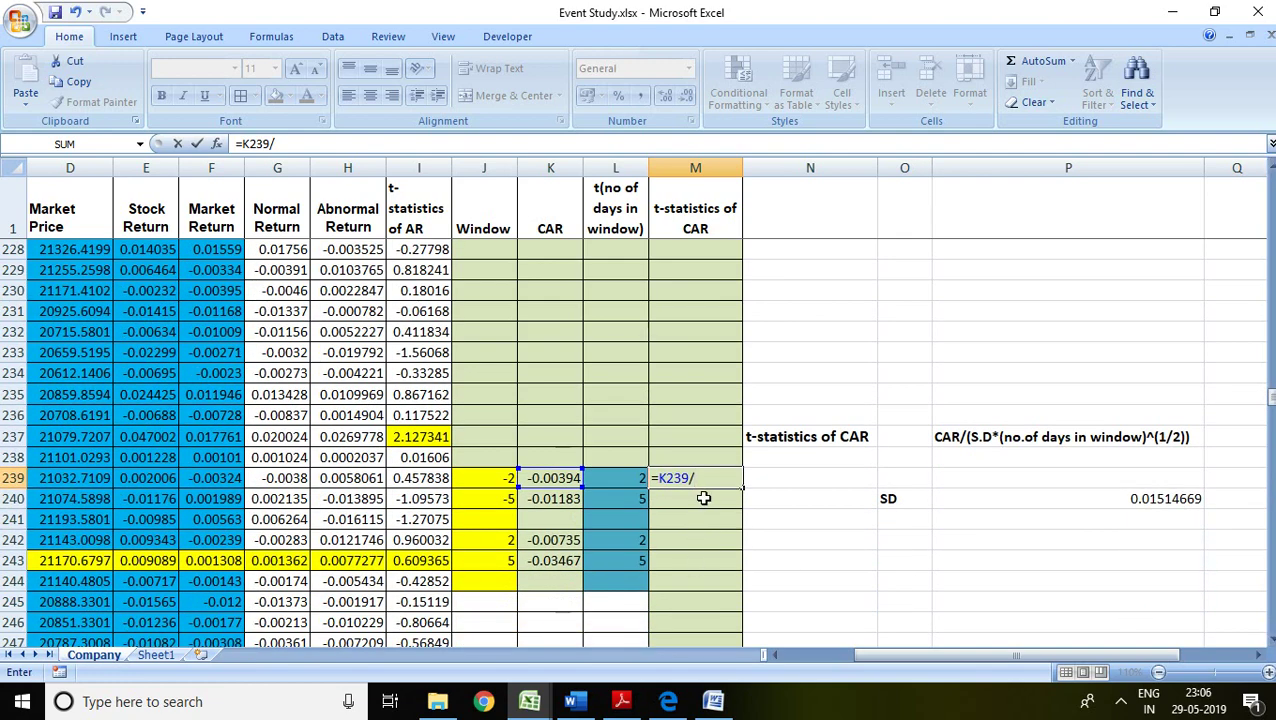
left_click(1155, 505)
type("*")
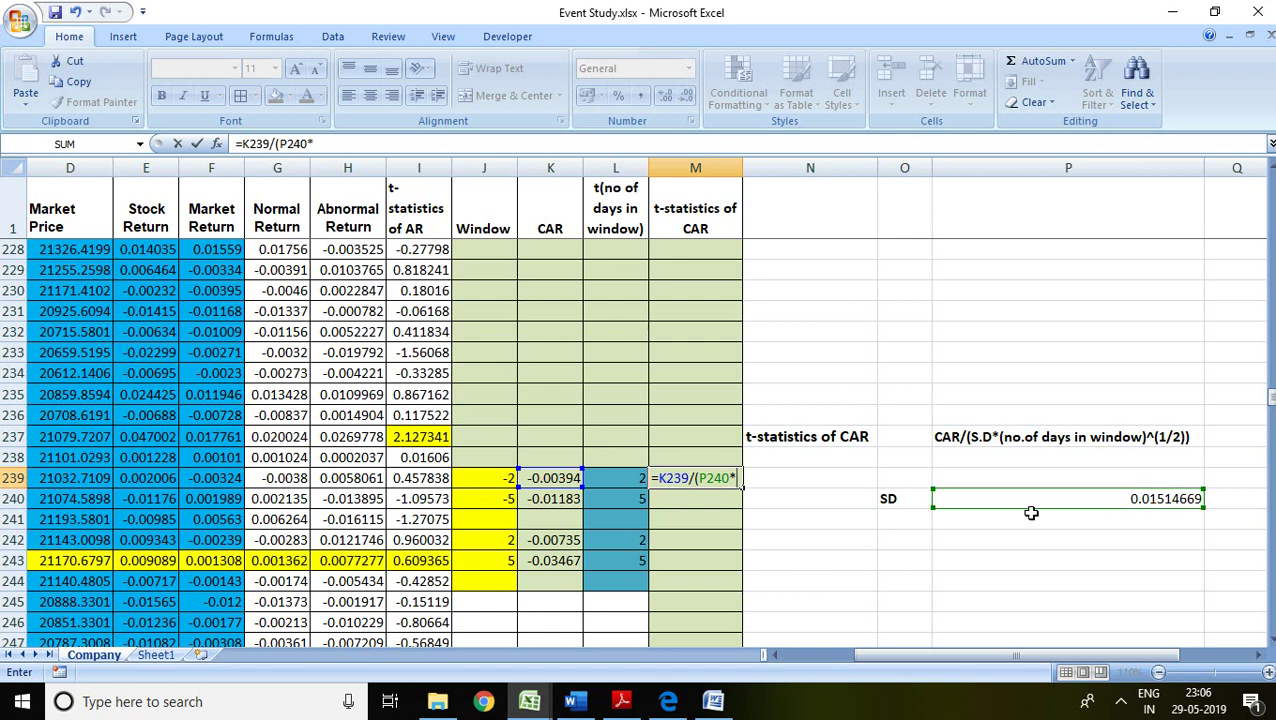
type("(")
left_click(617, 487)
type(")^")
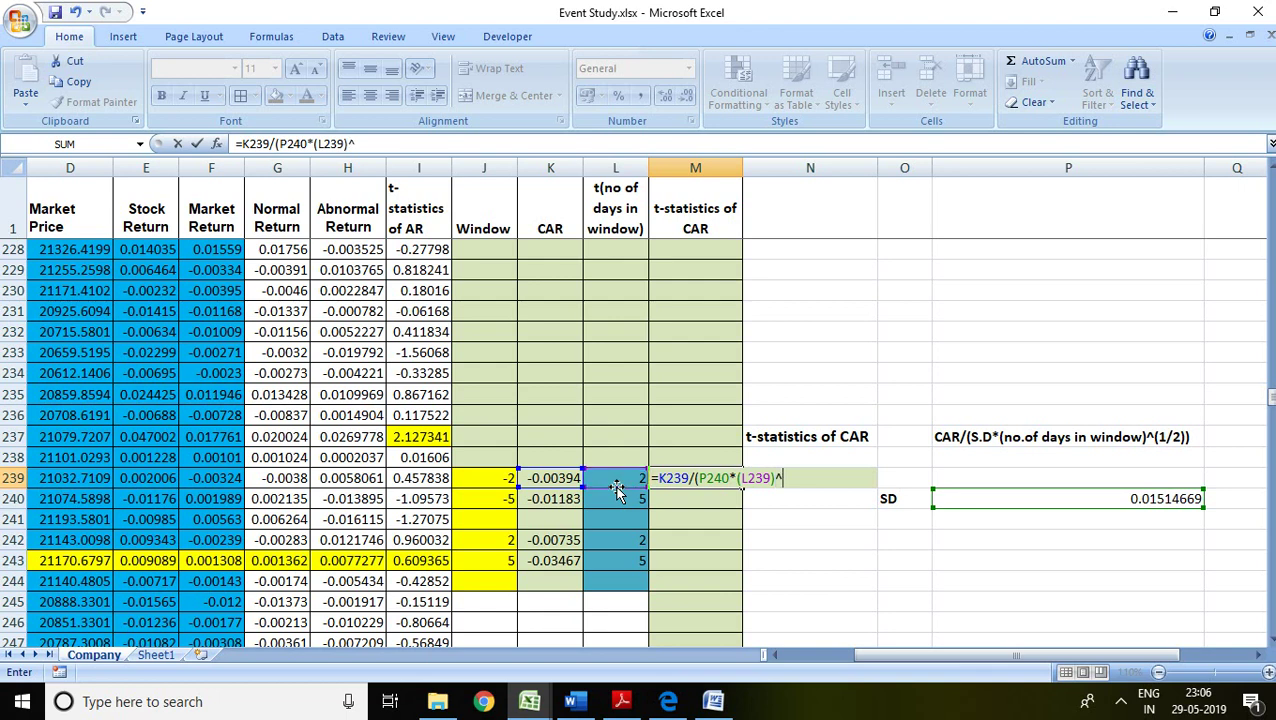
type("(1/2")
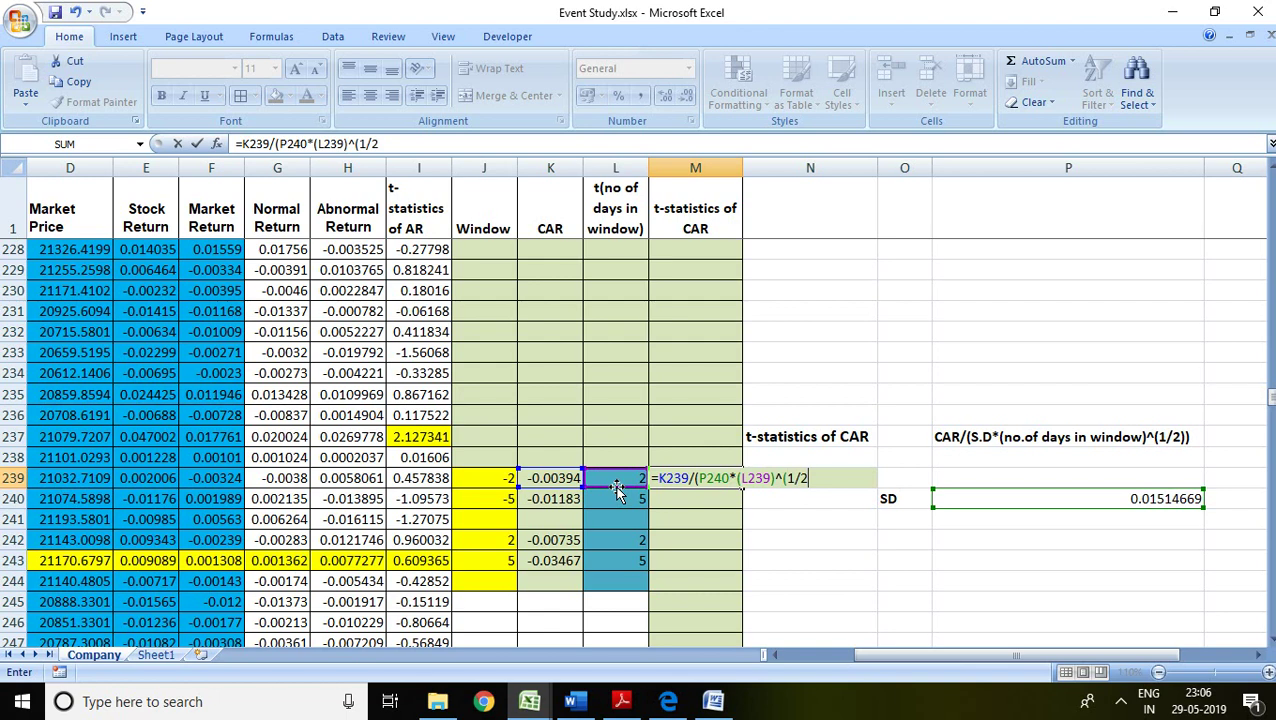
type("))")
key("Return")
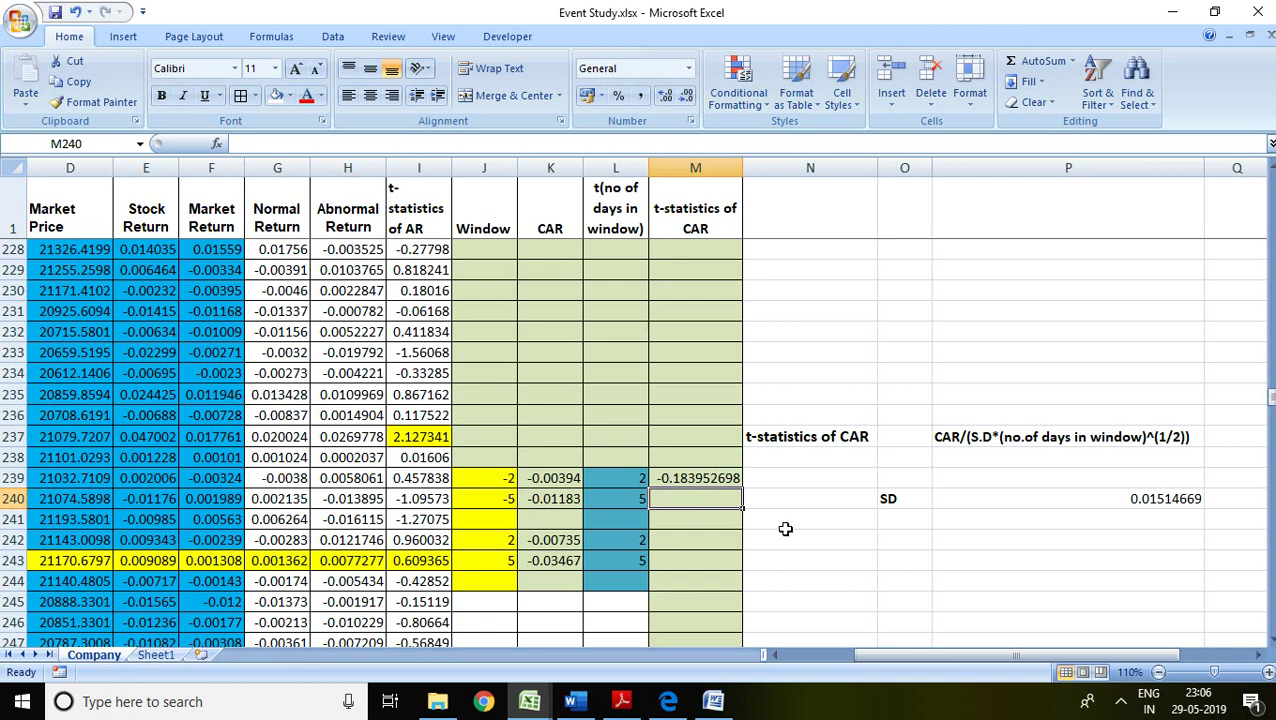
Calculate the t-statistic of CAR for the -5 window in M240 with =K240/(P240*(L240)^(1/2))
double_click(710, 500)
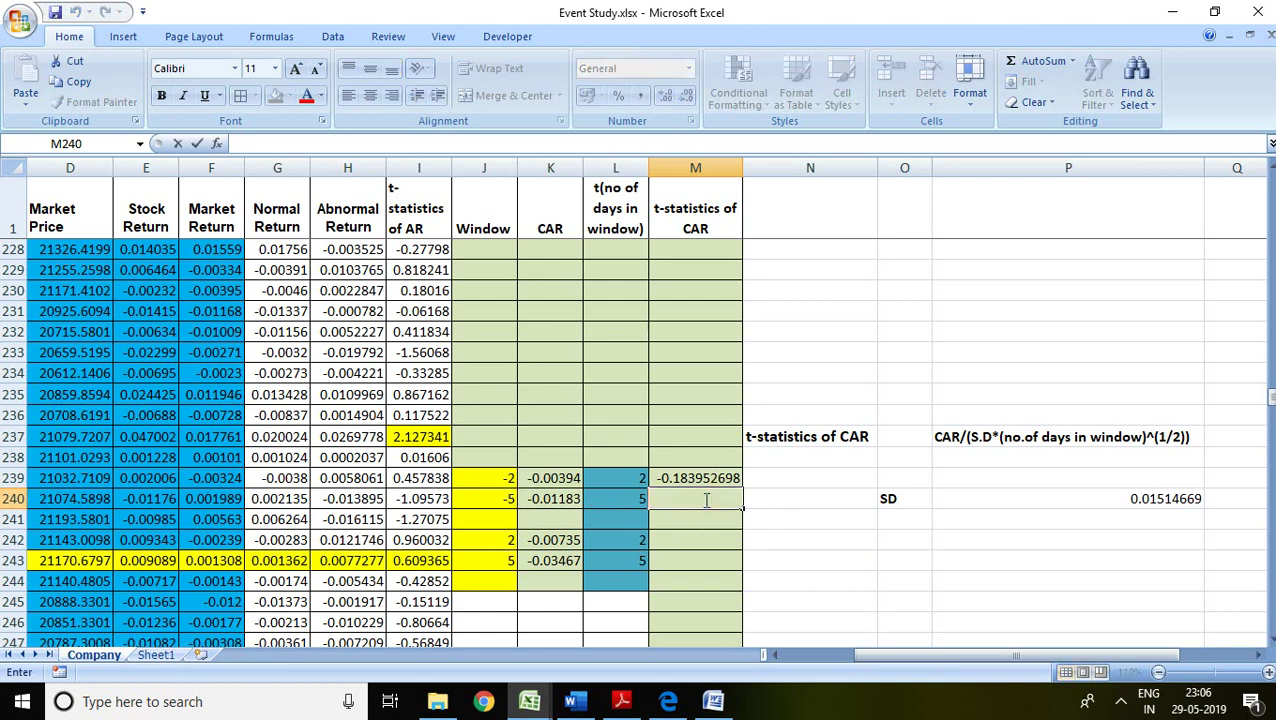
type("=")
left_click(553, 499)
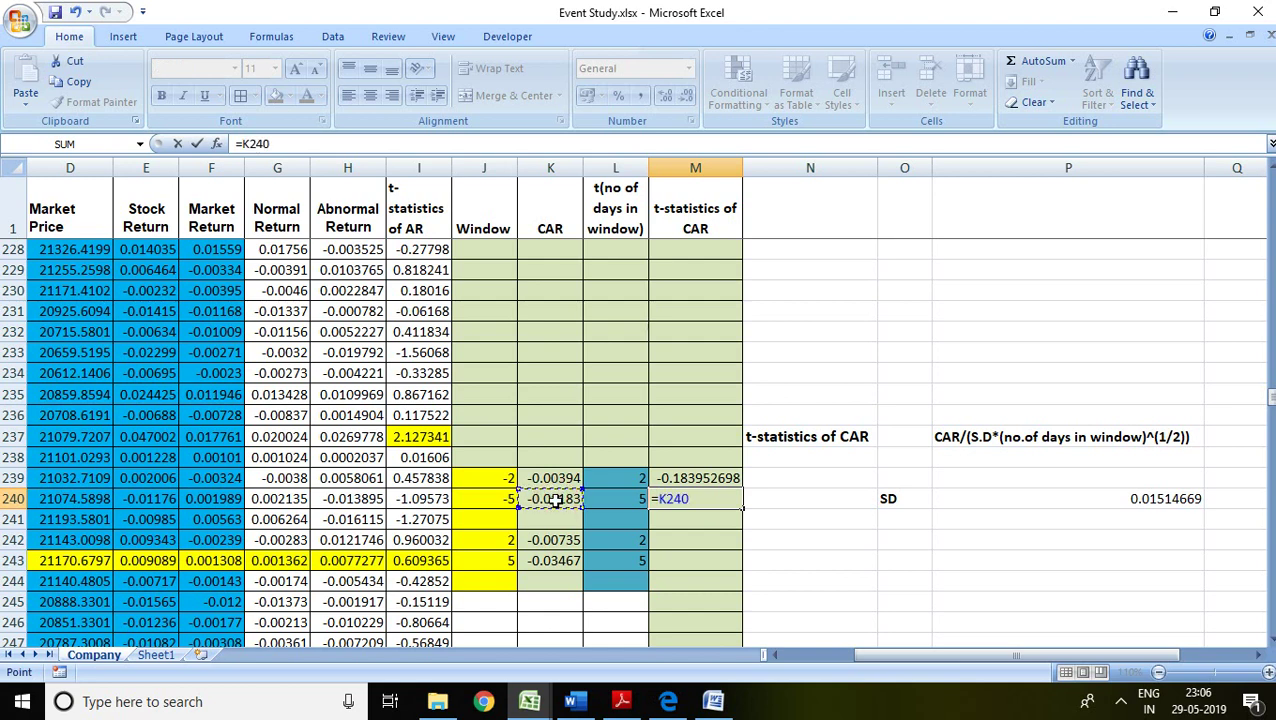
type("/(")
left_click(1133, 499)
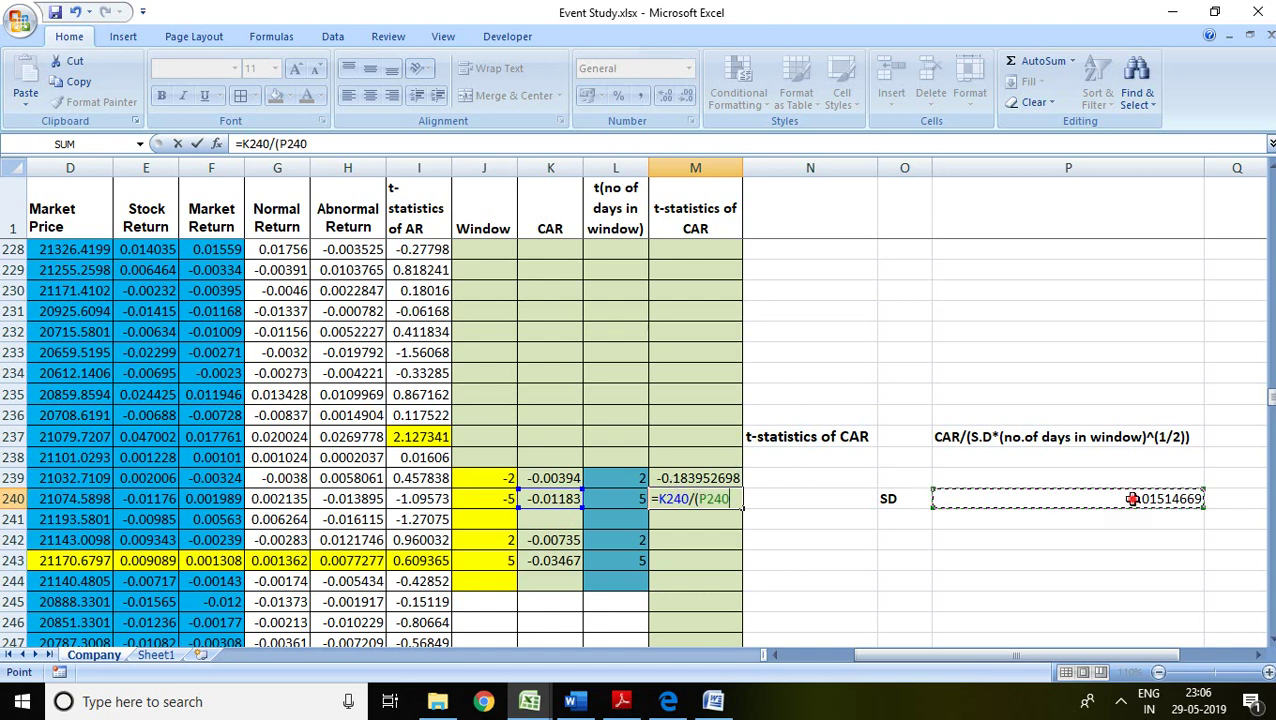
type("*")
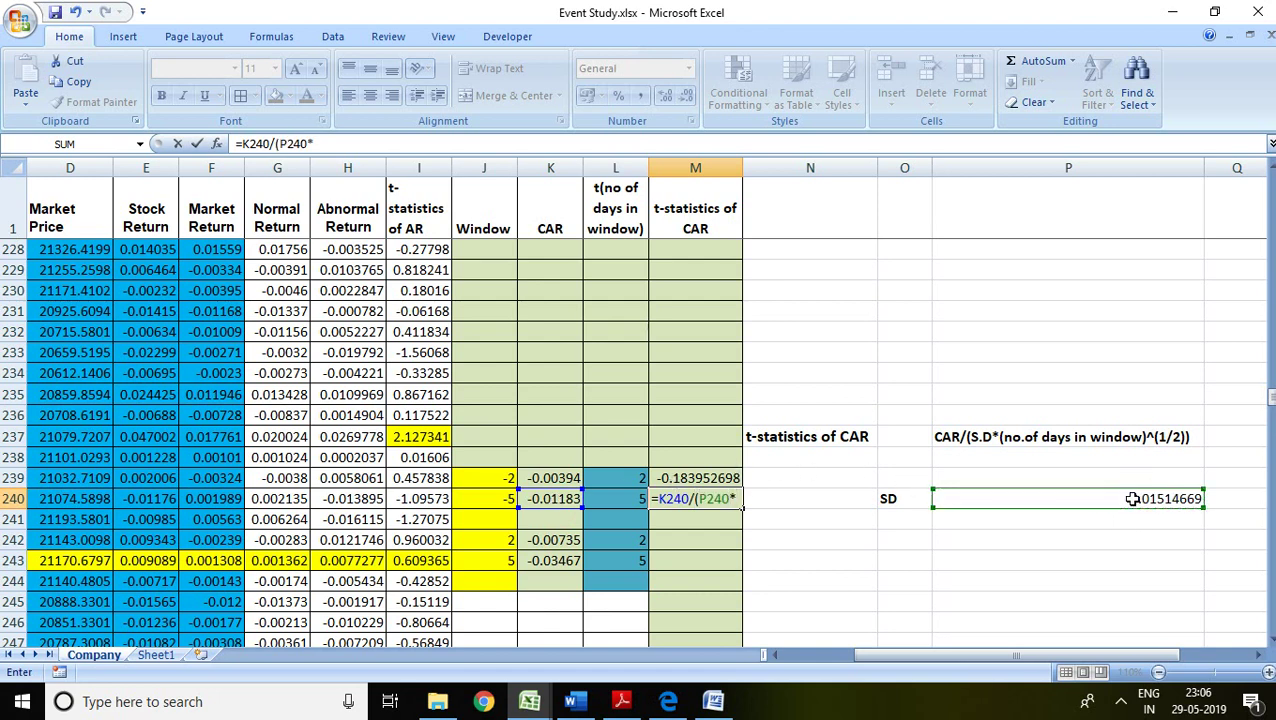
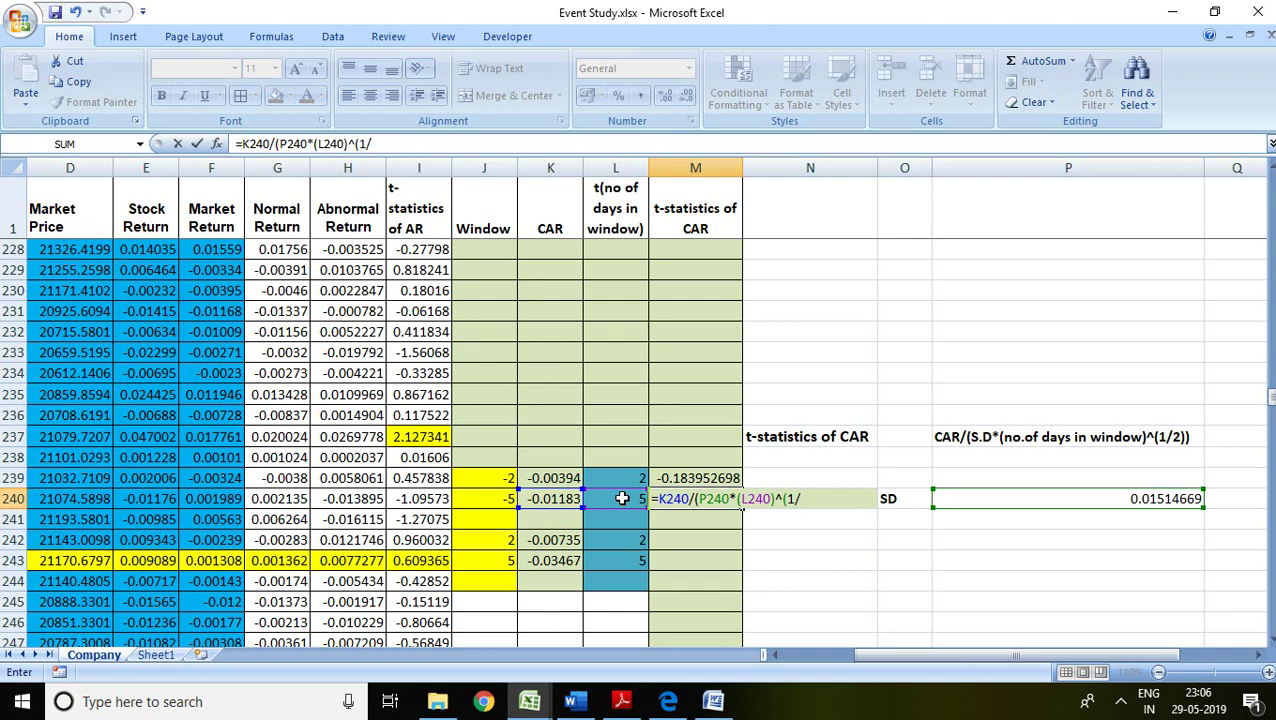
type("2))")
key("Return")
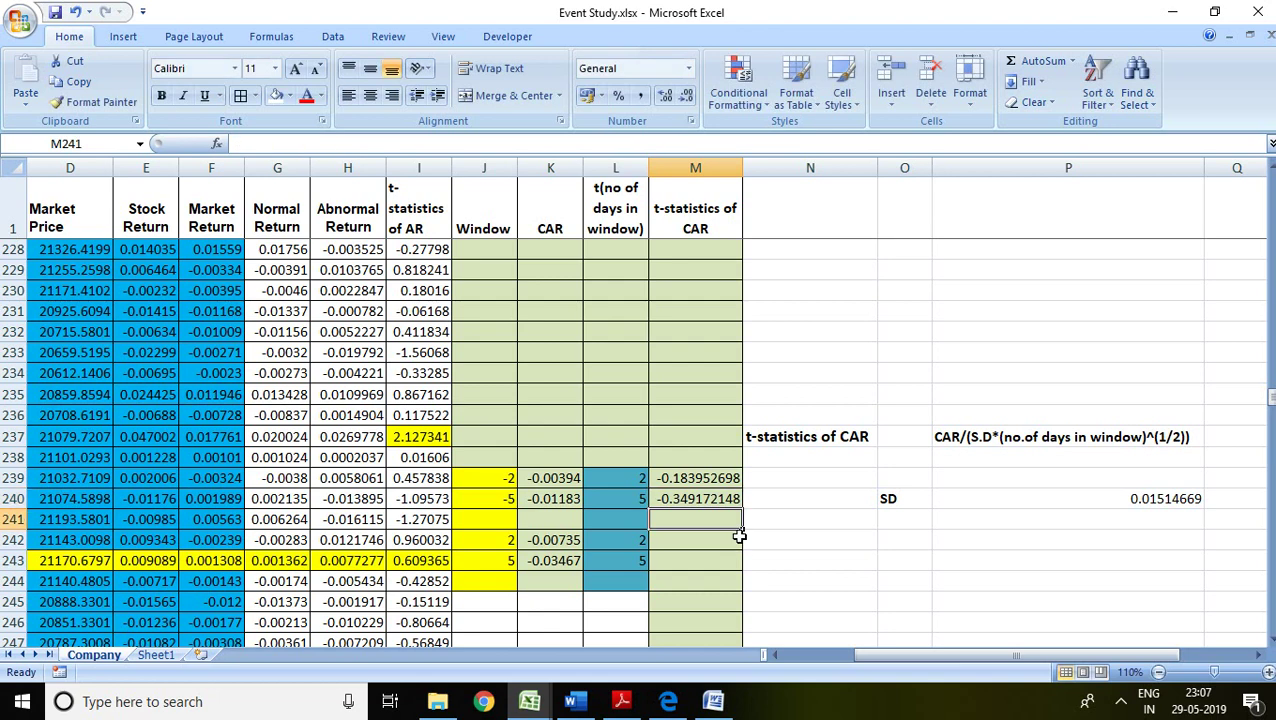
Calculate the t-statistic of CAR for the 2 window in M242 with =K242/(P240*(L242)^(1/2))
left_click(683, 540)
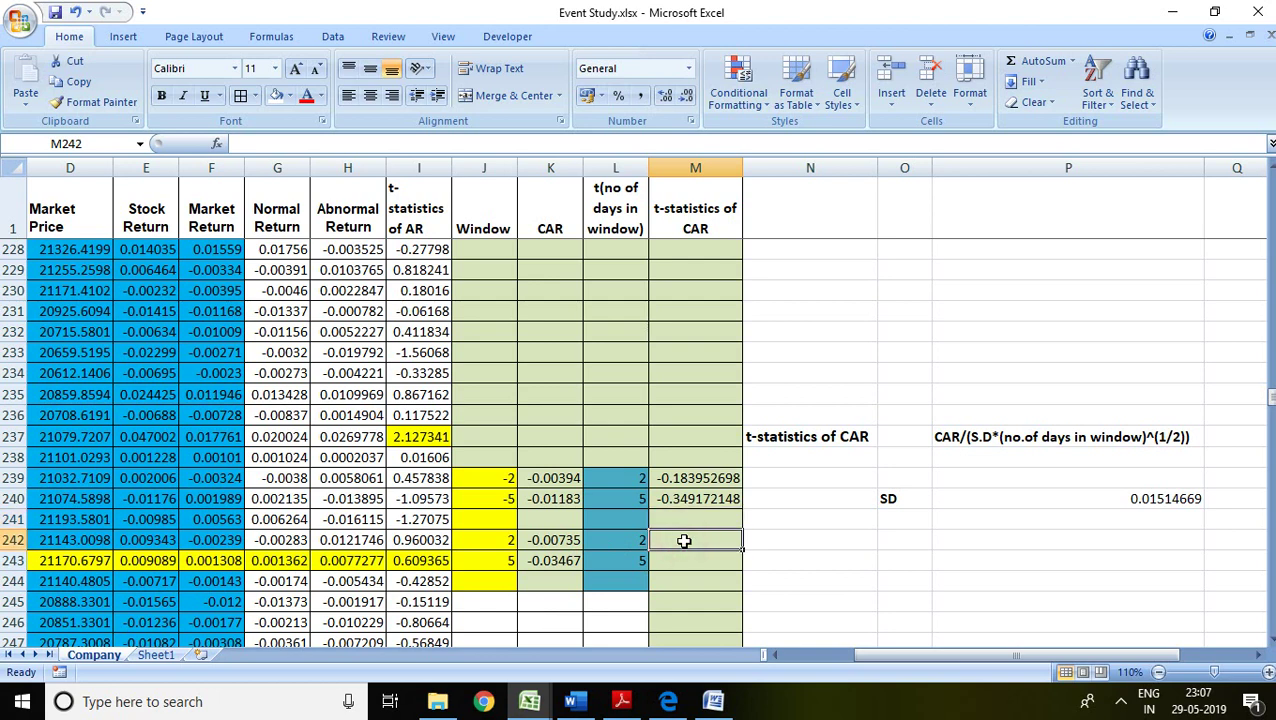
type("=")
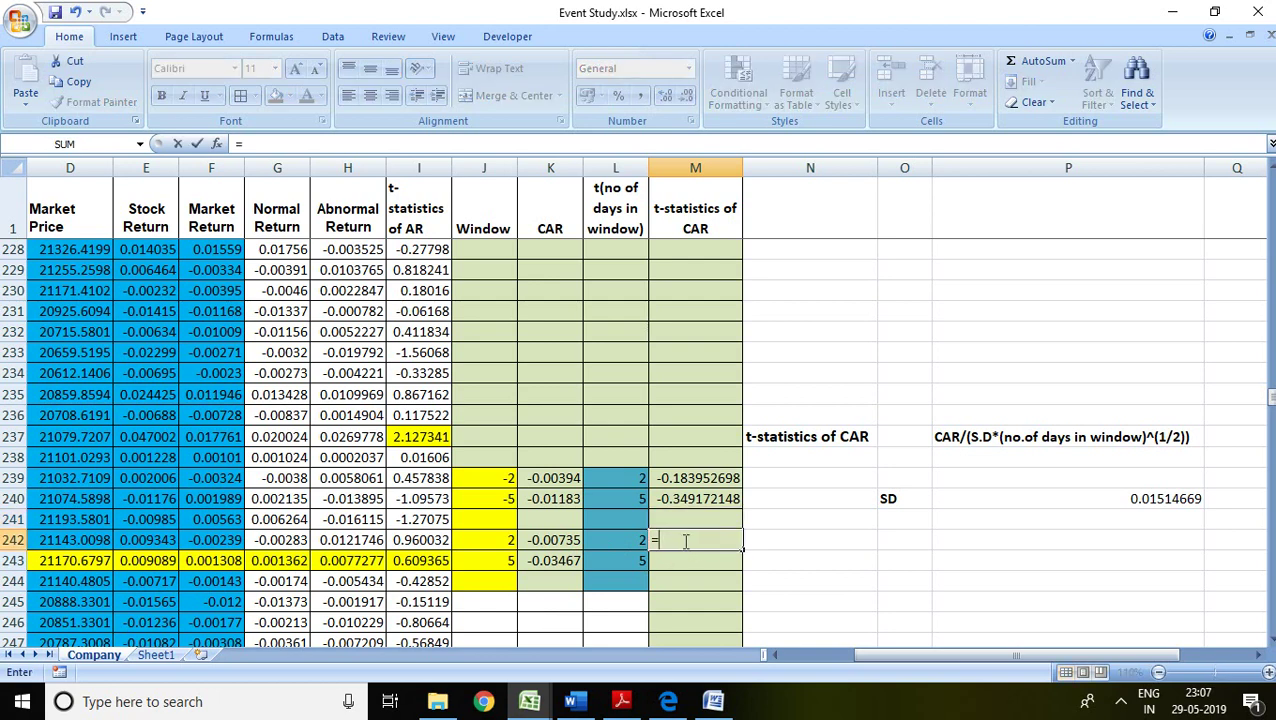
left_click(552, 541)
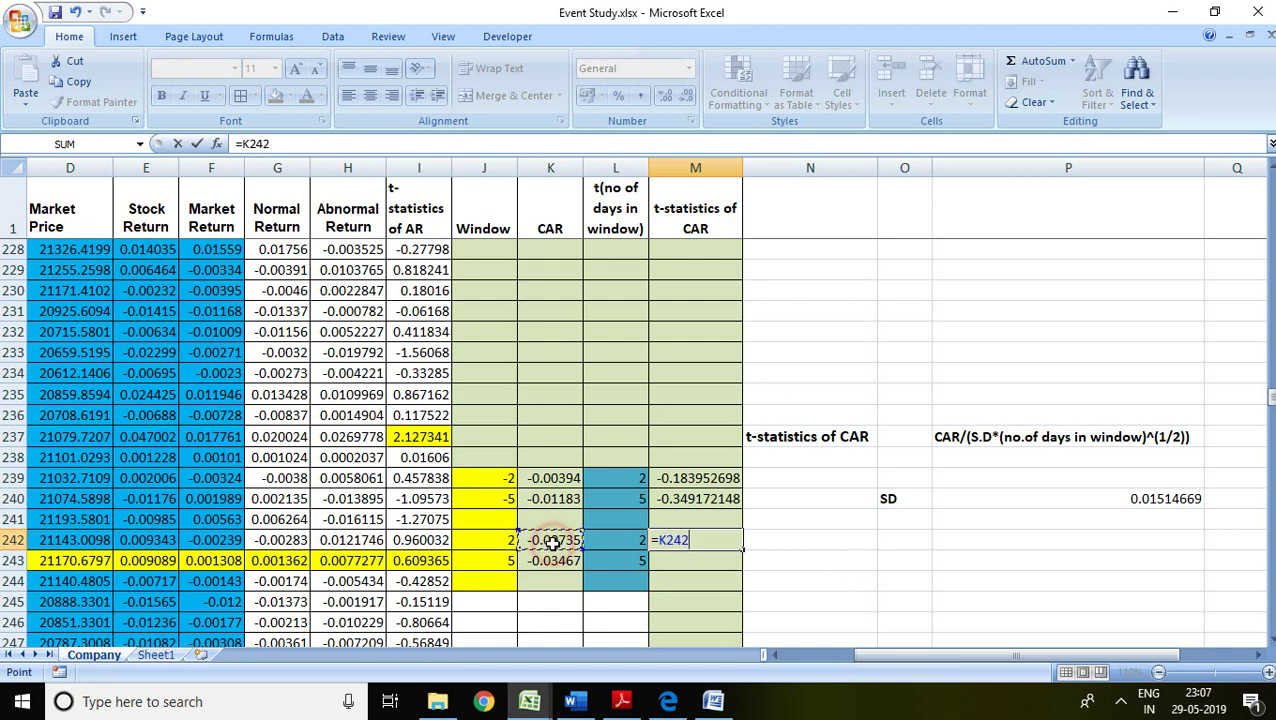
type("/")
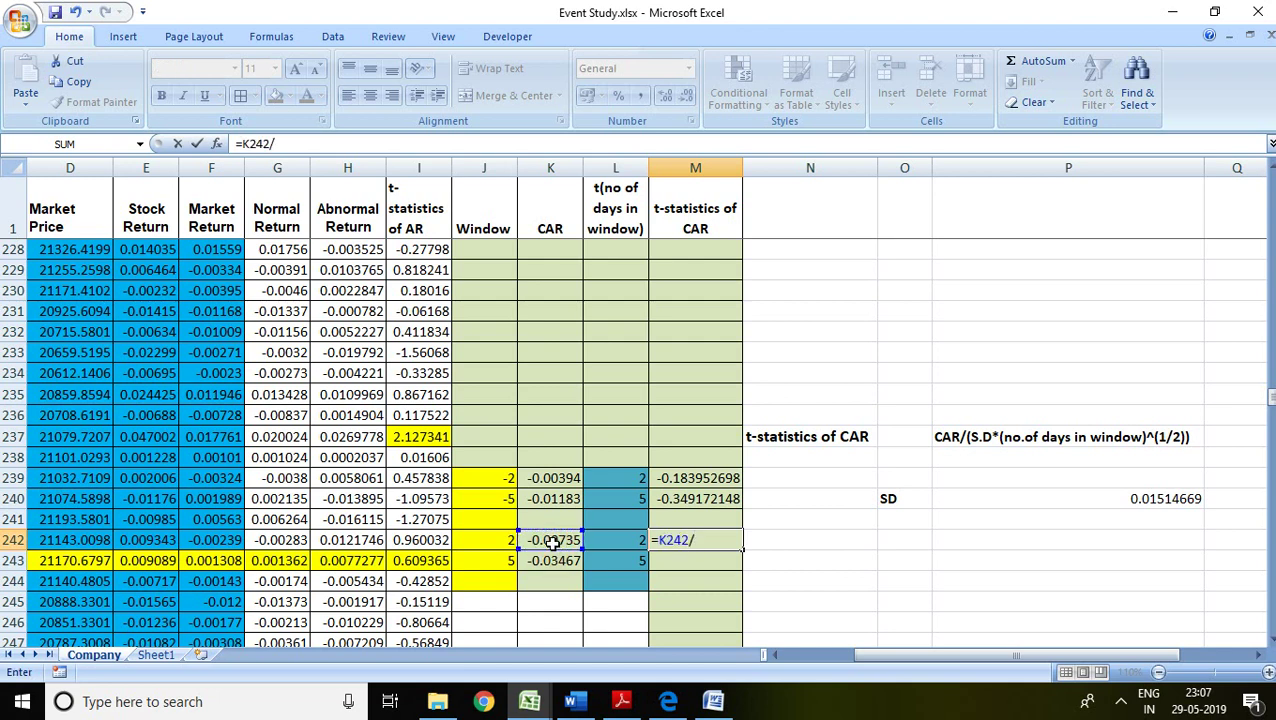
type("(")
left_click(1174, 498)
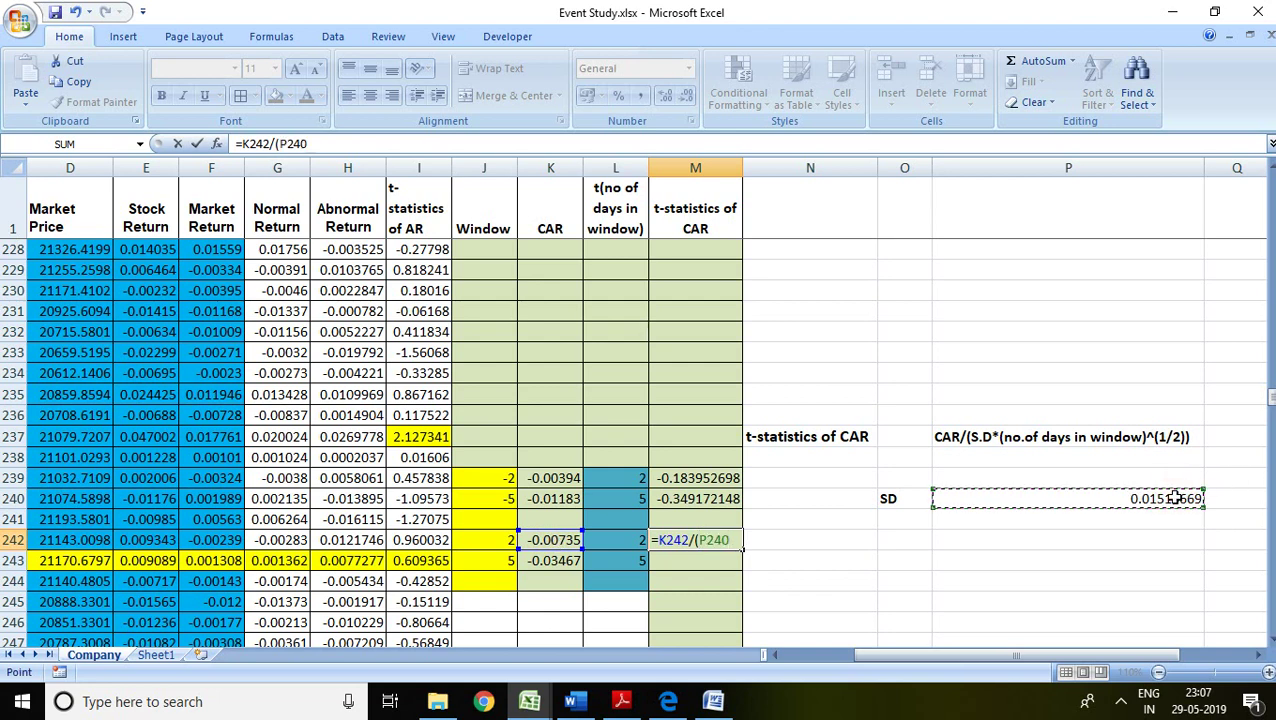
type("*(")
left_click(622, 540)
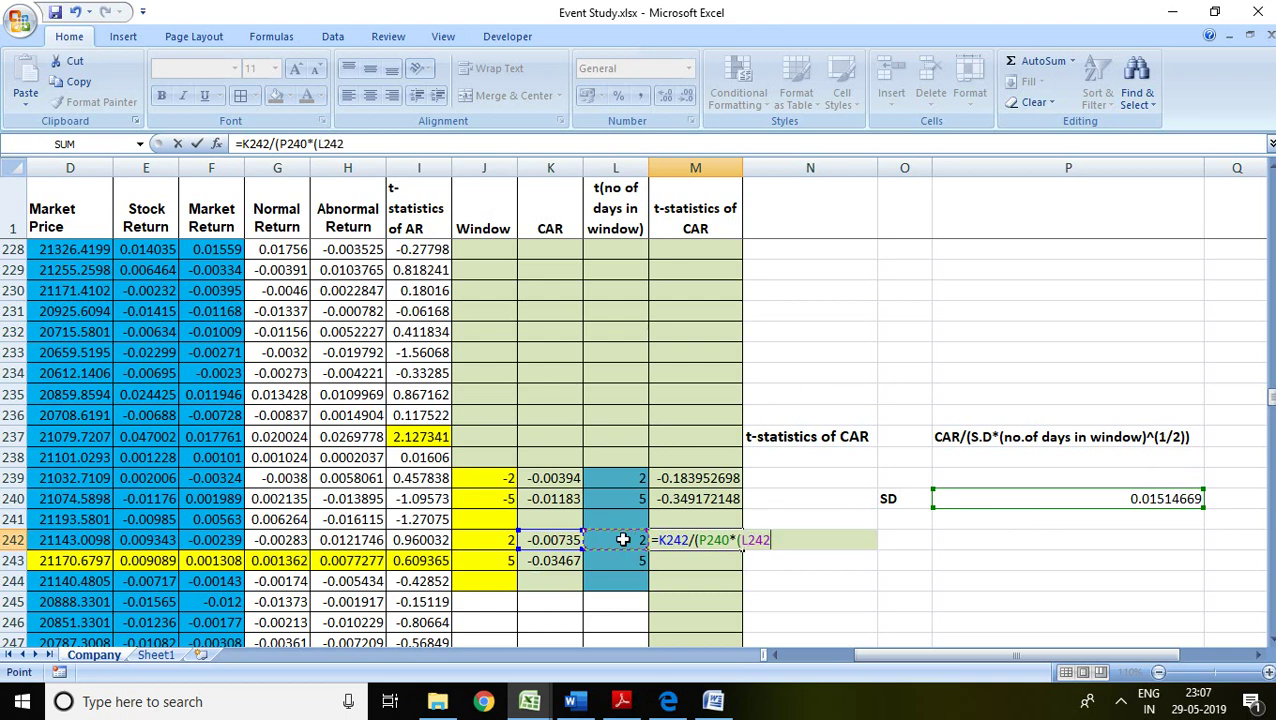
type(")^(1/2))")
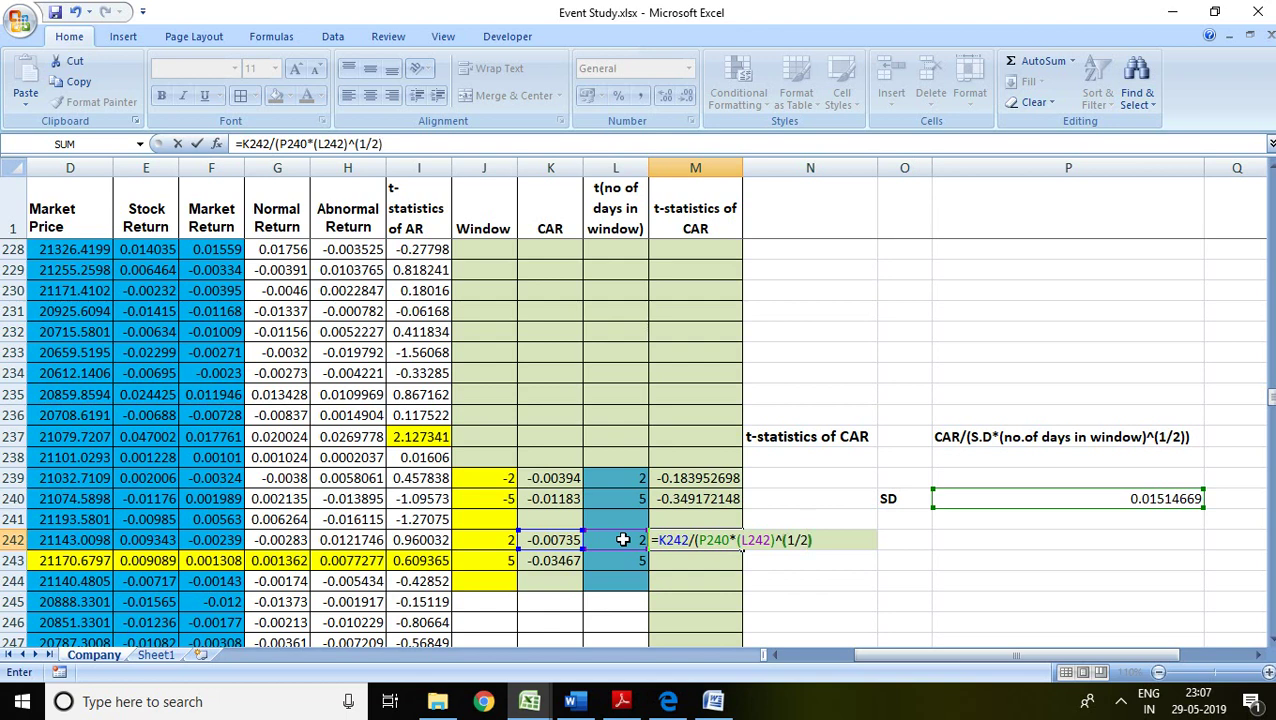
key("Return")
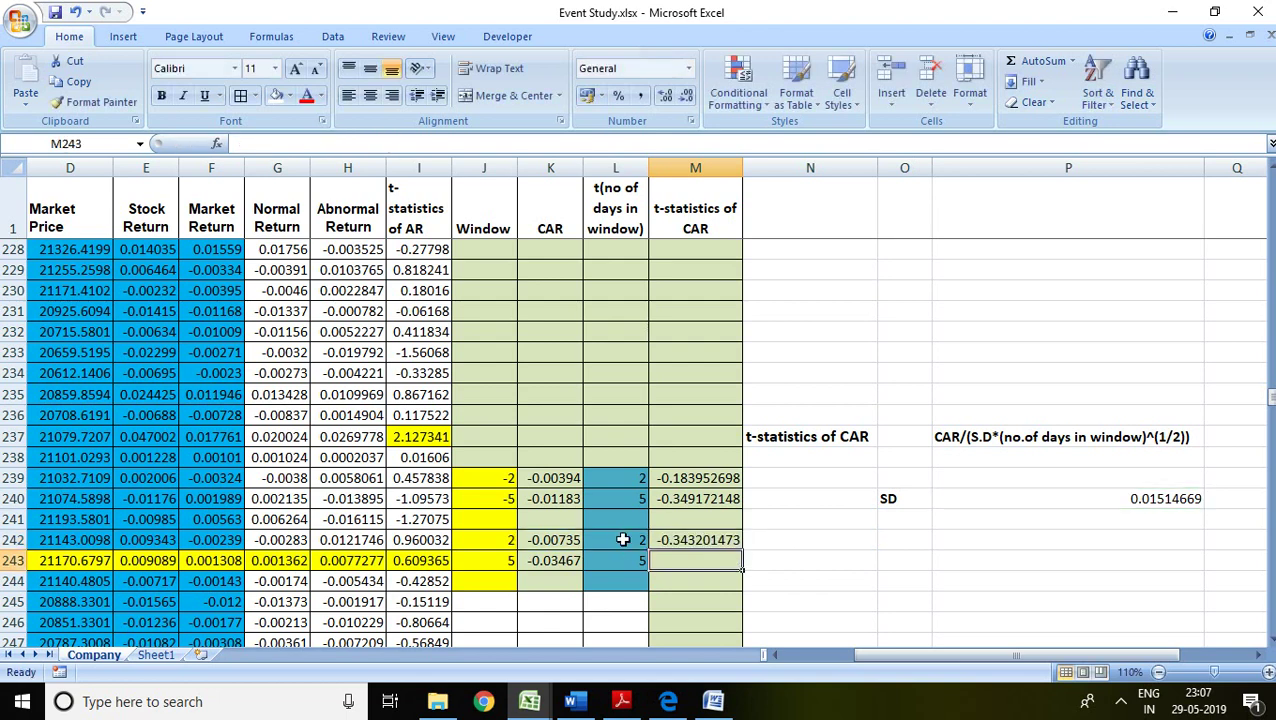
Start the t-statistic formula for the 5 window in M243, dividing the CAR in K243 by an opened parenthesis beginning with P240
double_click(712, 563)
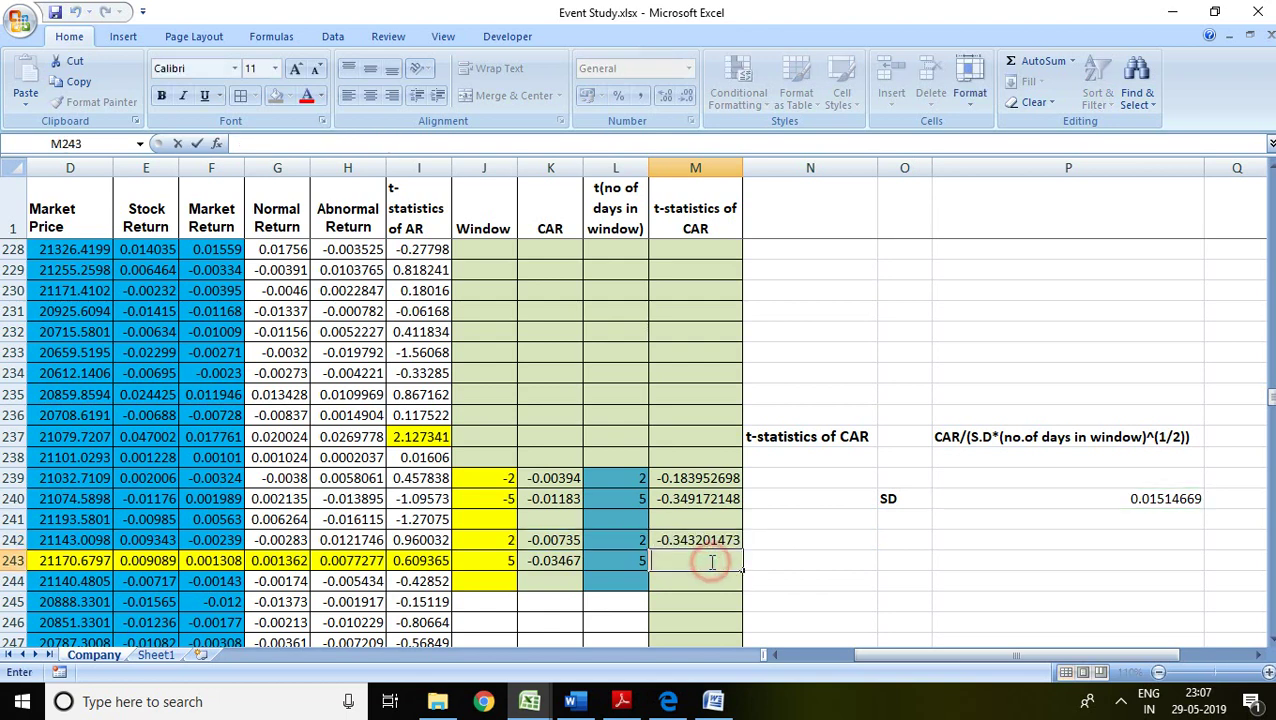
type("=")
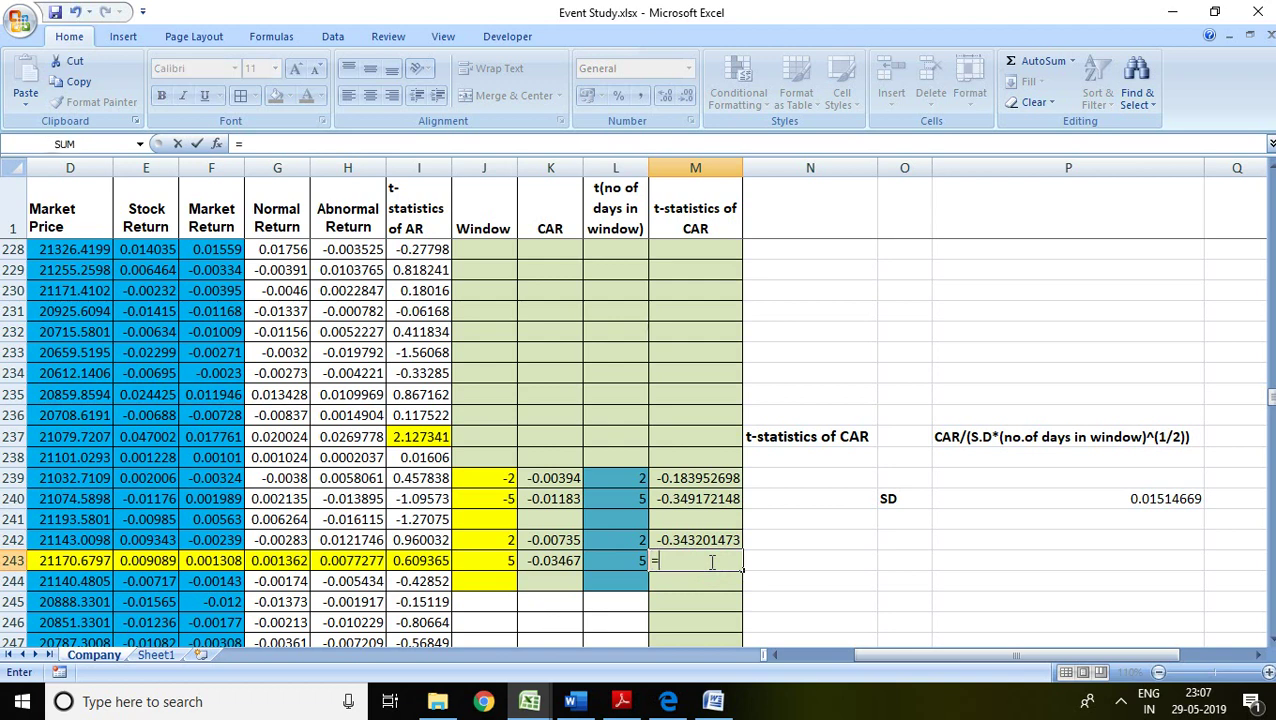
left_click(568, 561)
type("/")
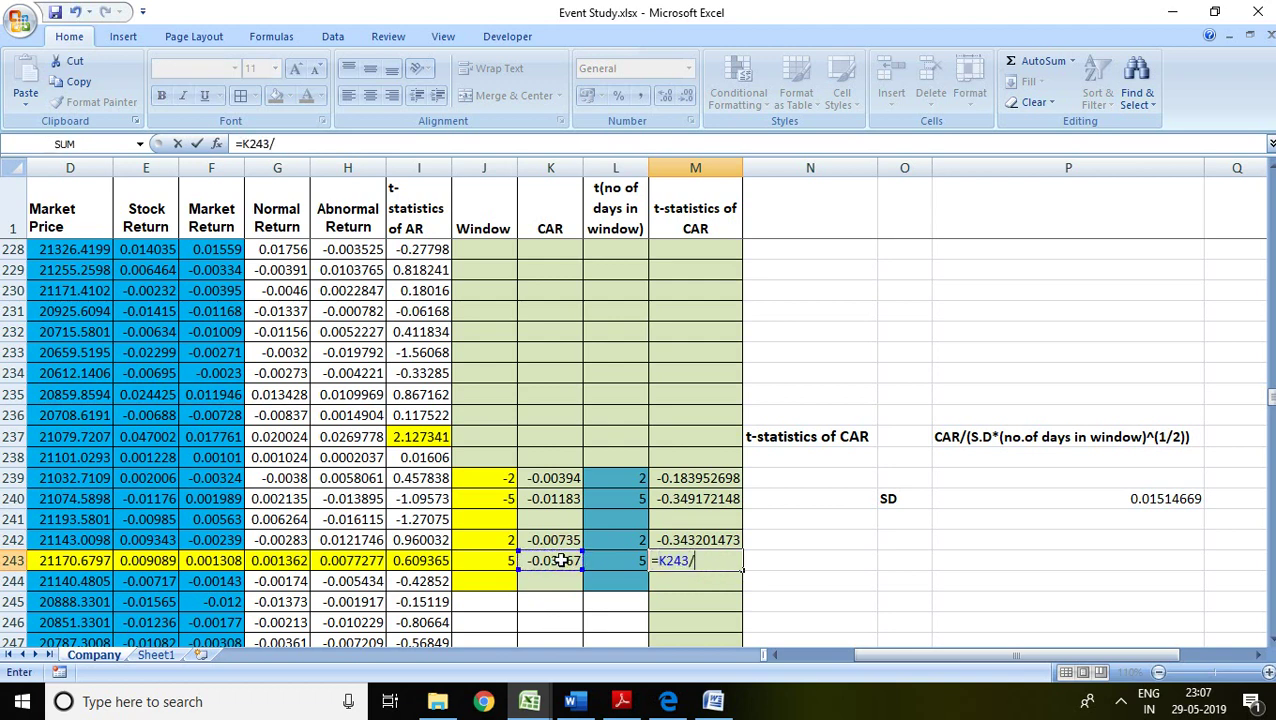
type("(")
left_click(1185, 505)
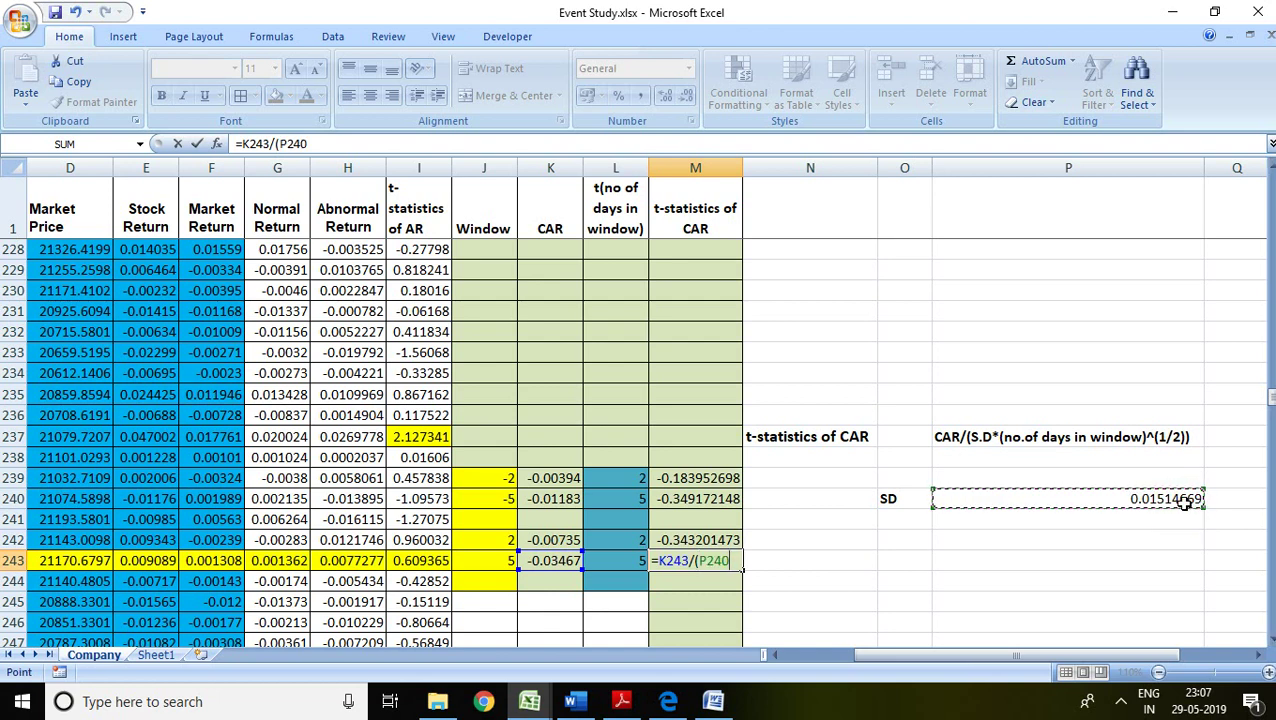
type("8")
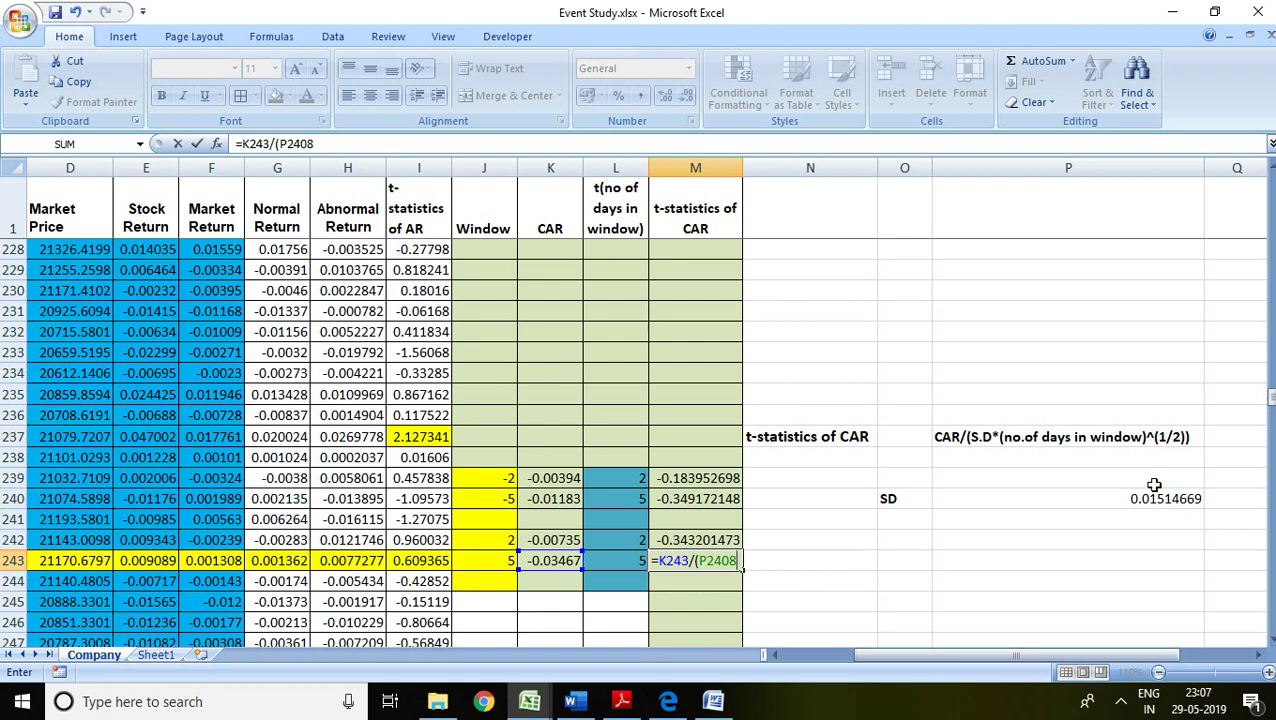
left_click(1146, 495)
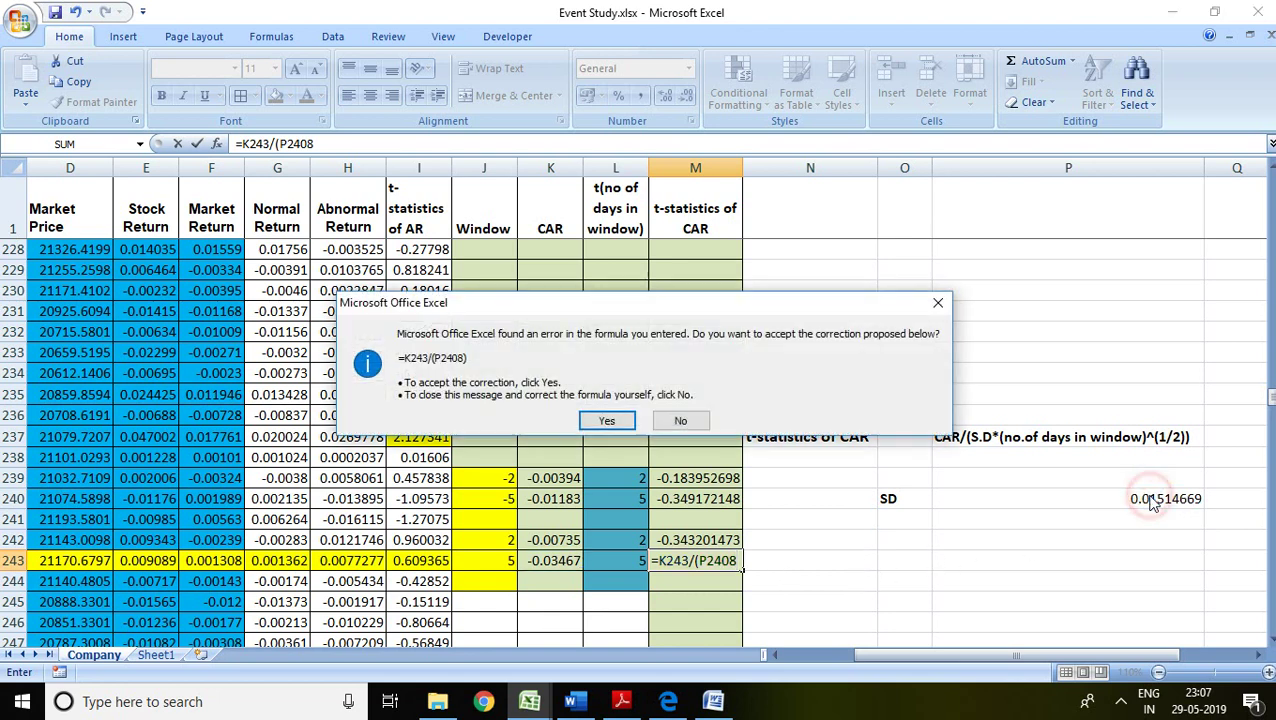
left_click(940, 305)
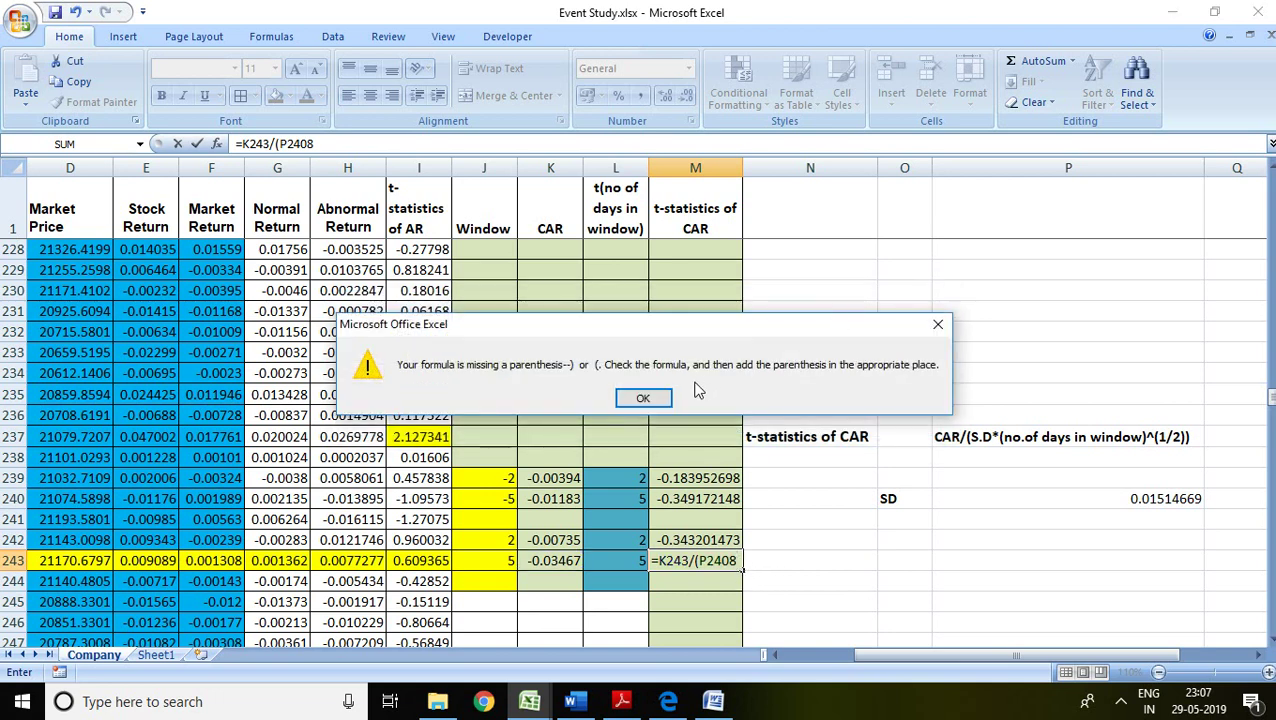
left_click(643, 397)
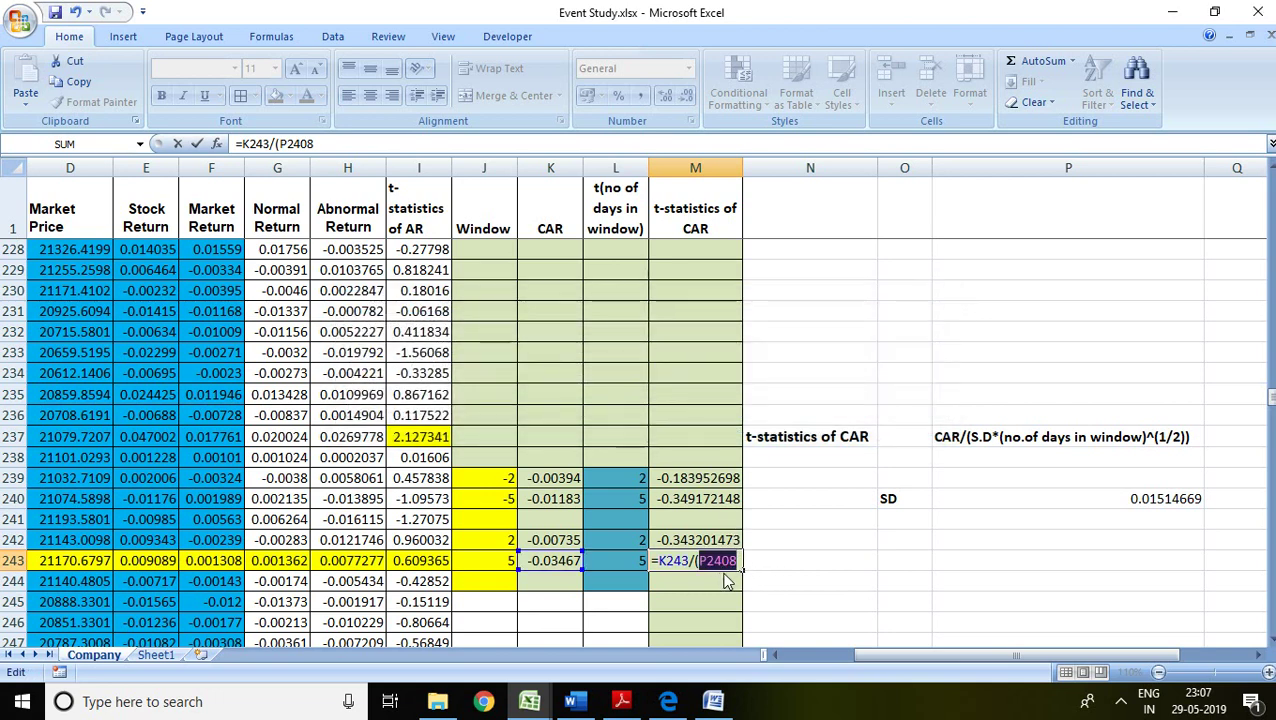
key("BackSpace")
left_click(1146, 498)
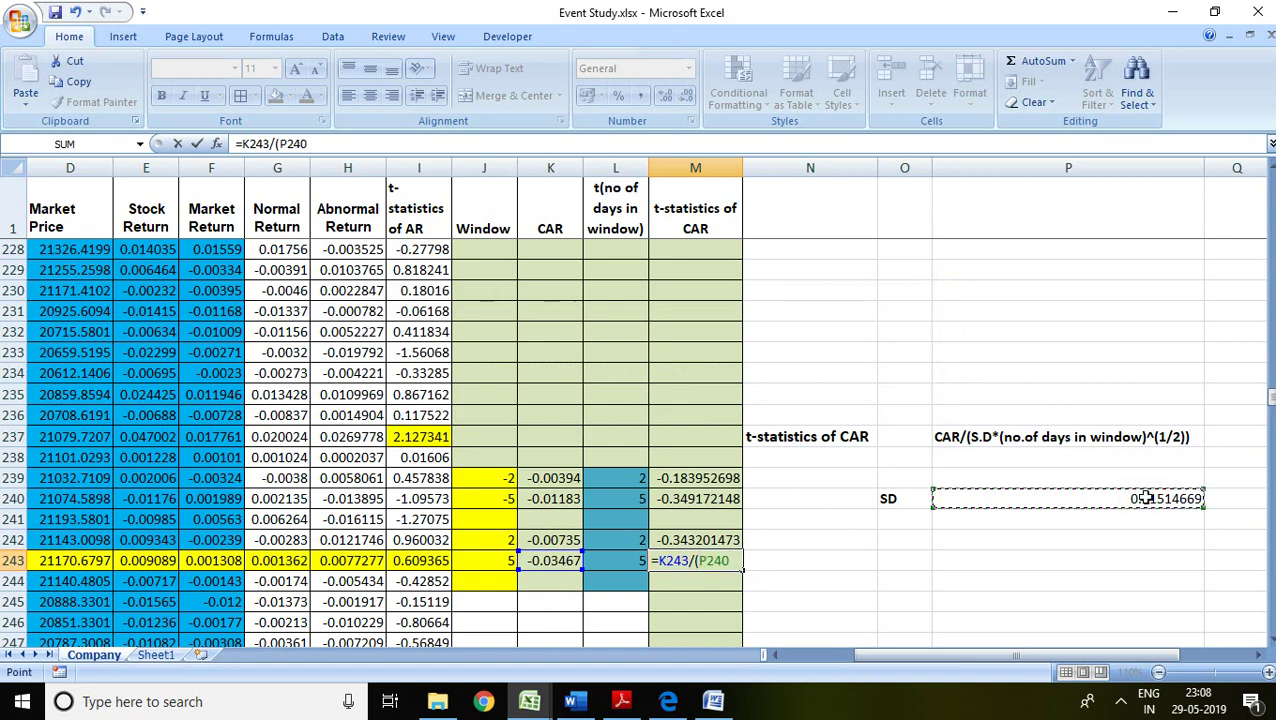
Multiply P240 by the square root of the window days in L243, completing M243 as =K243/(P240*(L243)^(1/2))
type("*(")
left_click(629, 562)
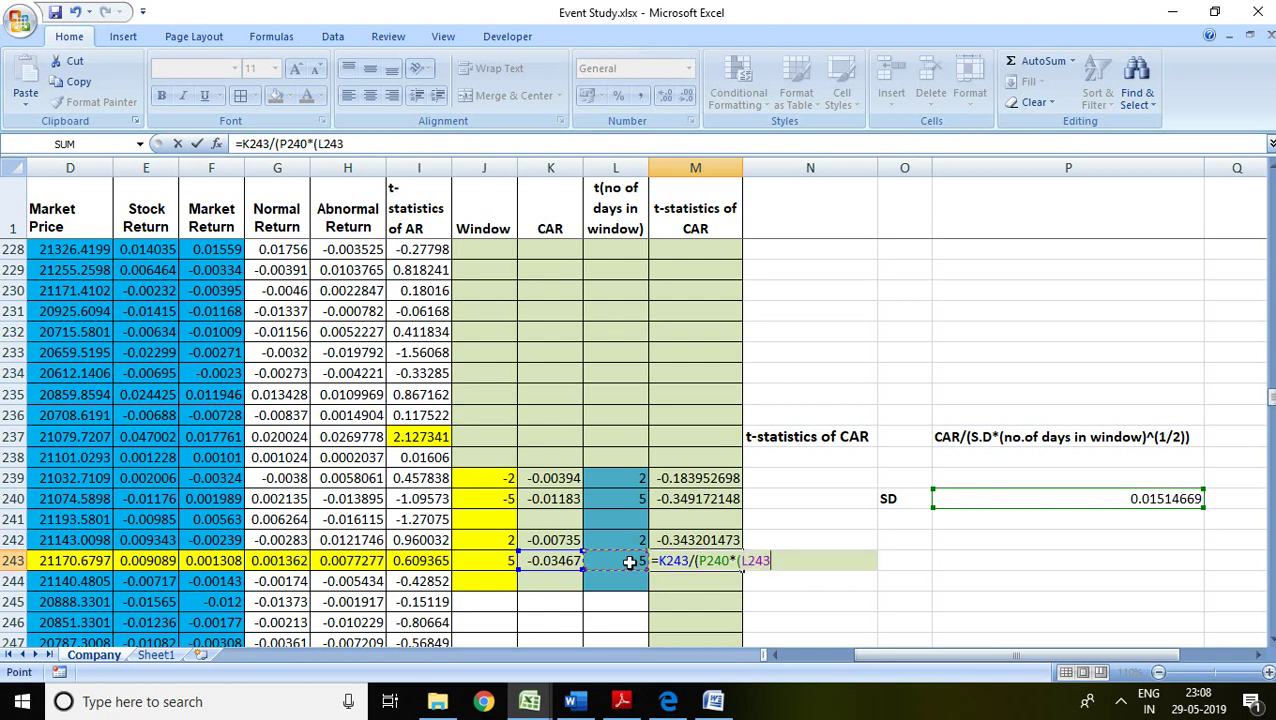
type(")^(1/2)")
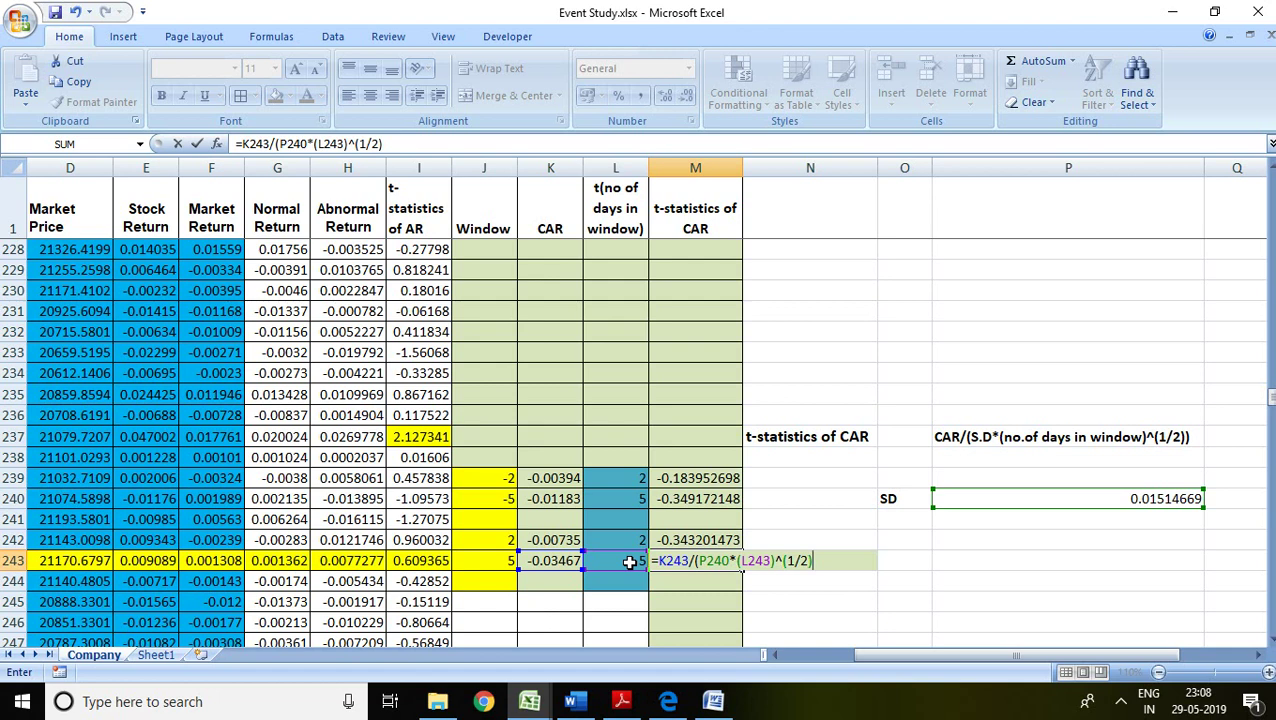
key("Return")
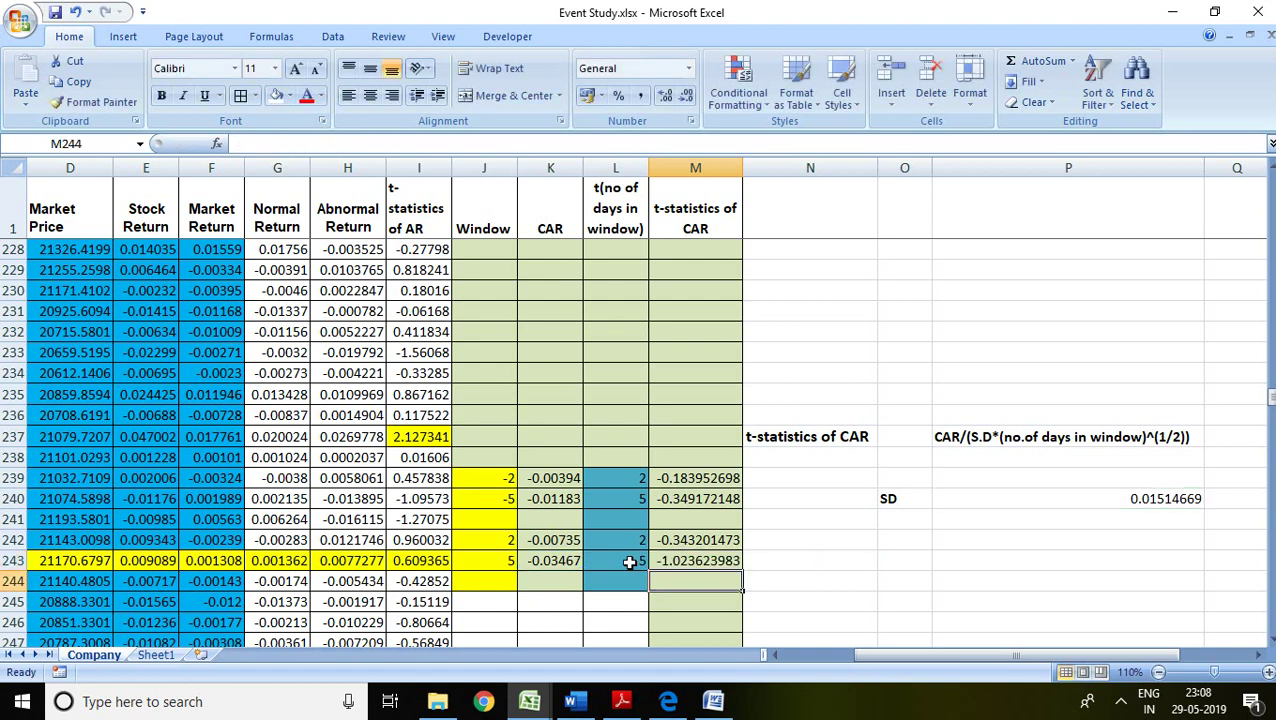